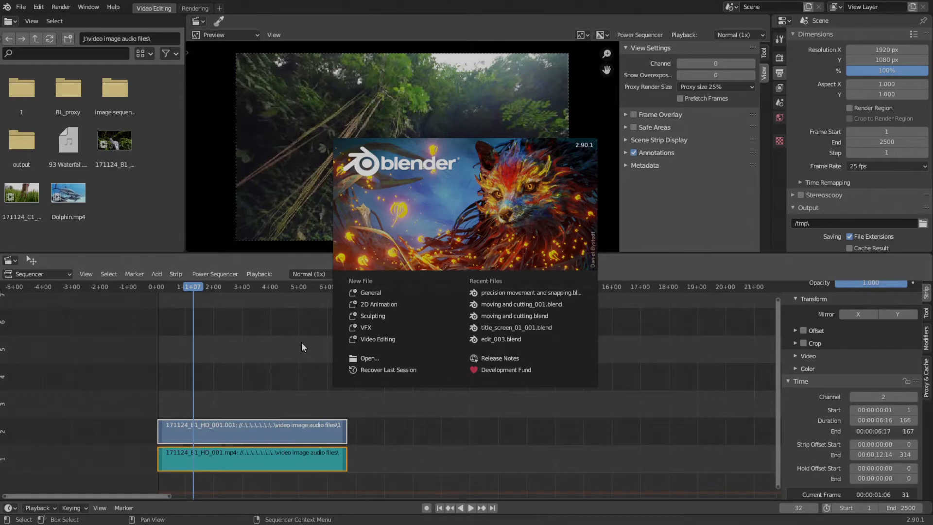
Close the splash screen and frame the two selected strips more closely in the sequencer timeline.
left_click(302, 342)
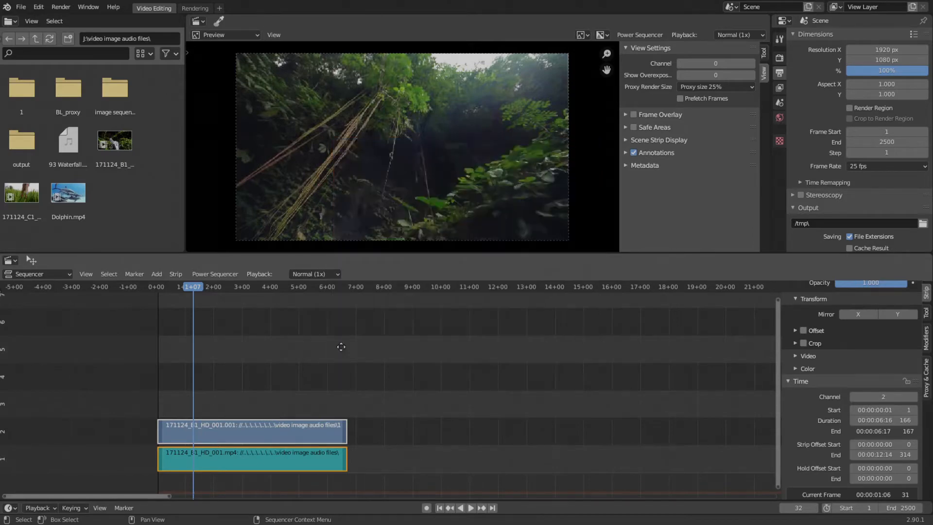
scroll(389, 348, "up", 1)
mouse_move(389, 347)
middle_mouse_down()
mouse_move(348, 333)
mouse_move(392, 336)
middle_mouse_up()
scroll(356, 336, "up", 3)
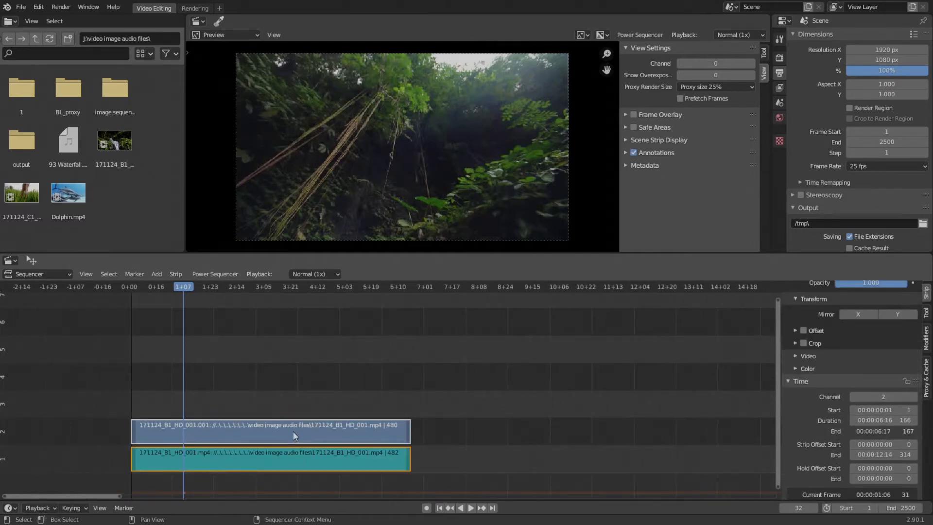
middle_click_drag(295, 416, 256, 417)
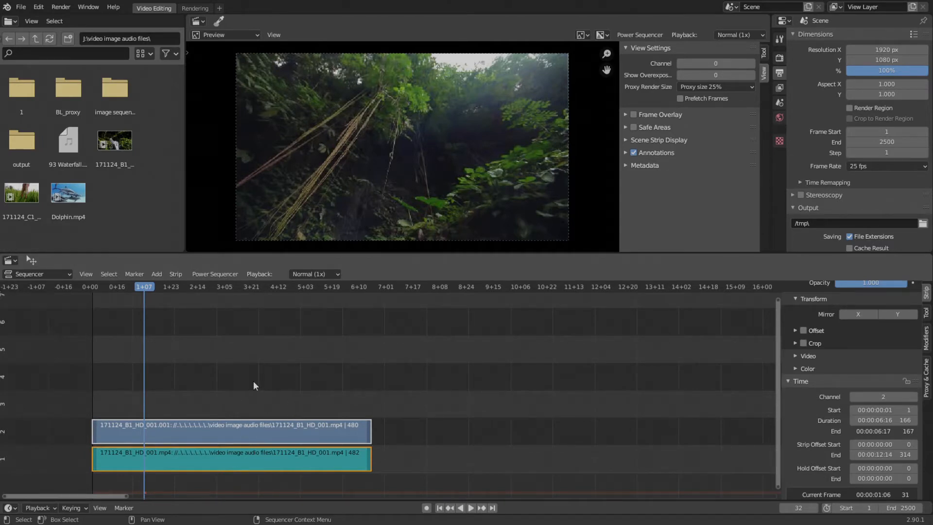
Try sliding both selected strips freely, using fine precision along the timeline and moving them across channels.
key("g")
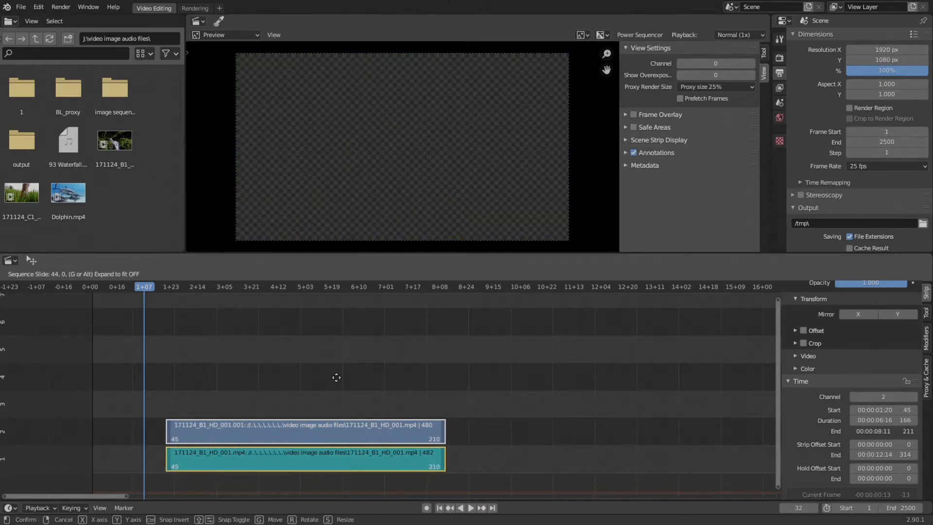
key("shift")
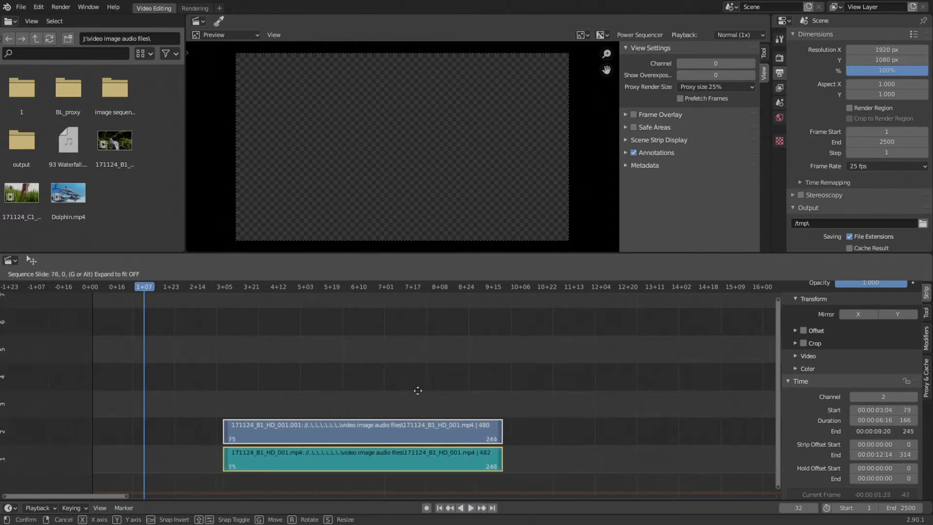
key("shift")
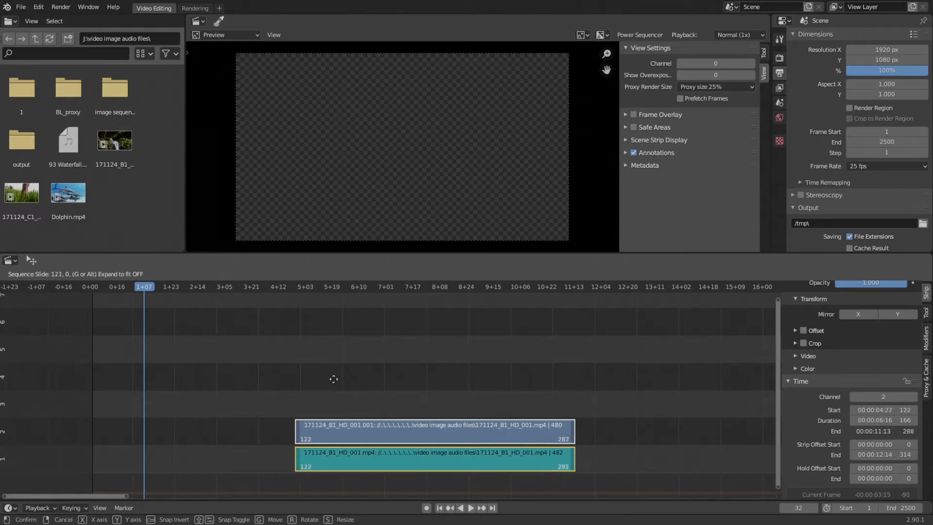
key("Escape")
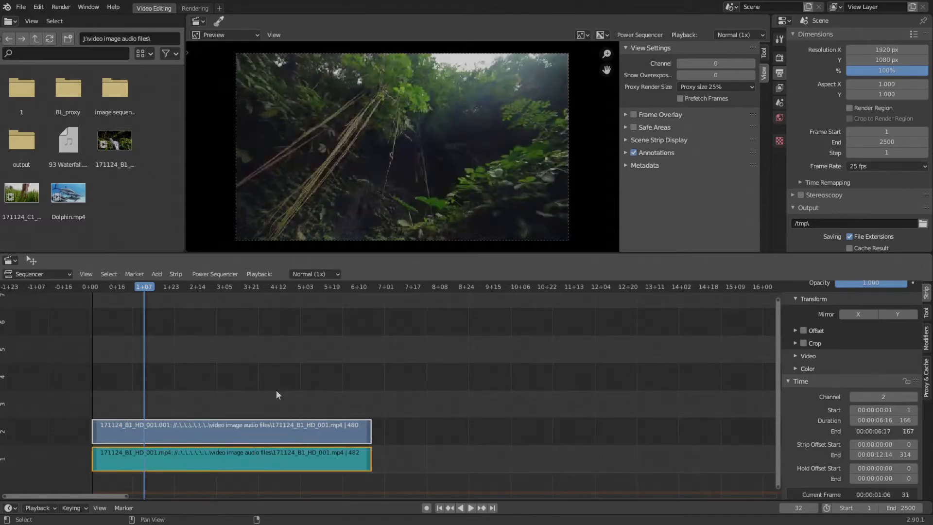
key("g")
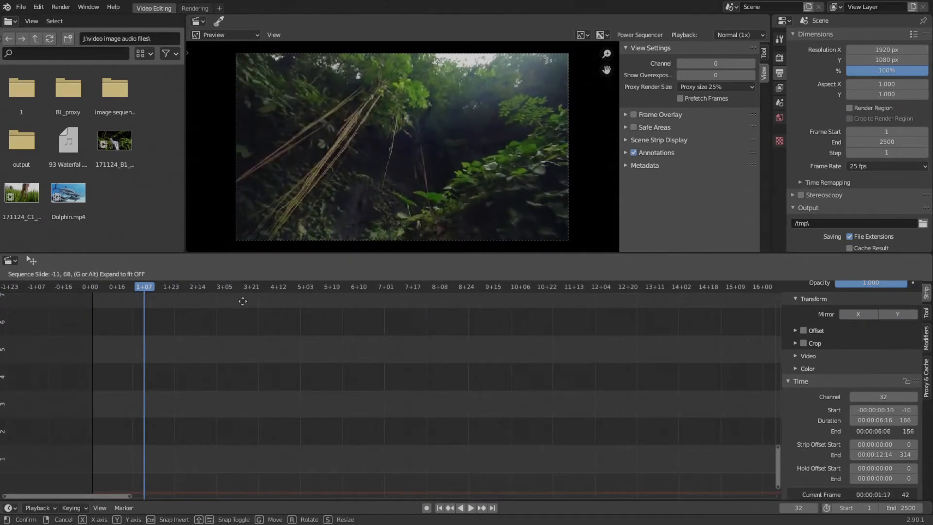
key("Escape")
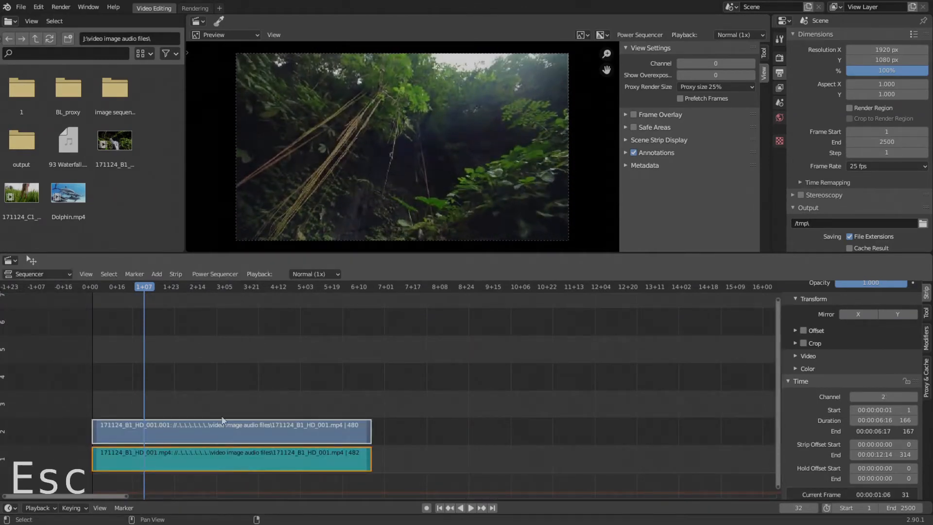
Try sliding both strips forward in time, toggling the X-axis constraint on and off.
scroll(274, 419, "up", 1)
middle_click_drag(253, 420, 229, 416)
scroll(266, 421, "down", 1)
left_click_drag(231, 421, 280, 391)
key("x")
key("x")
key("x")
key("x")
key("x")
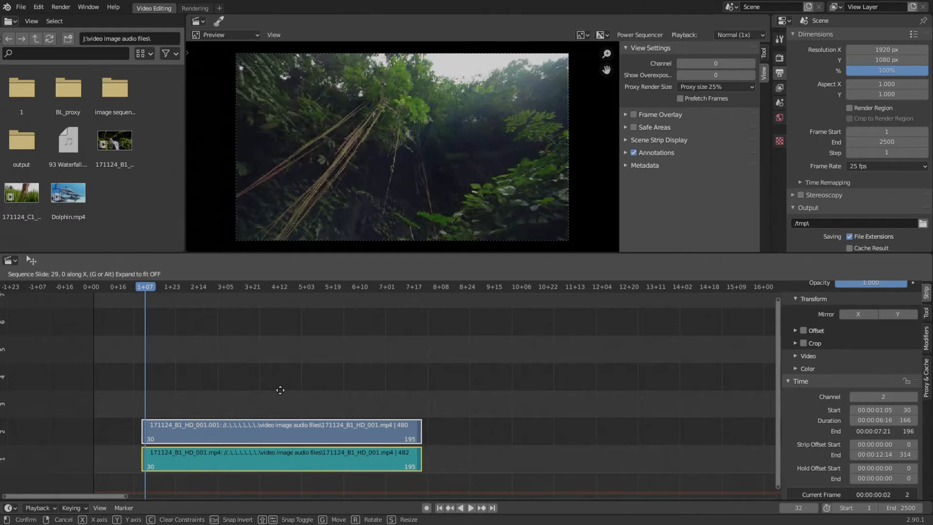
key("Escape")
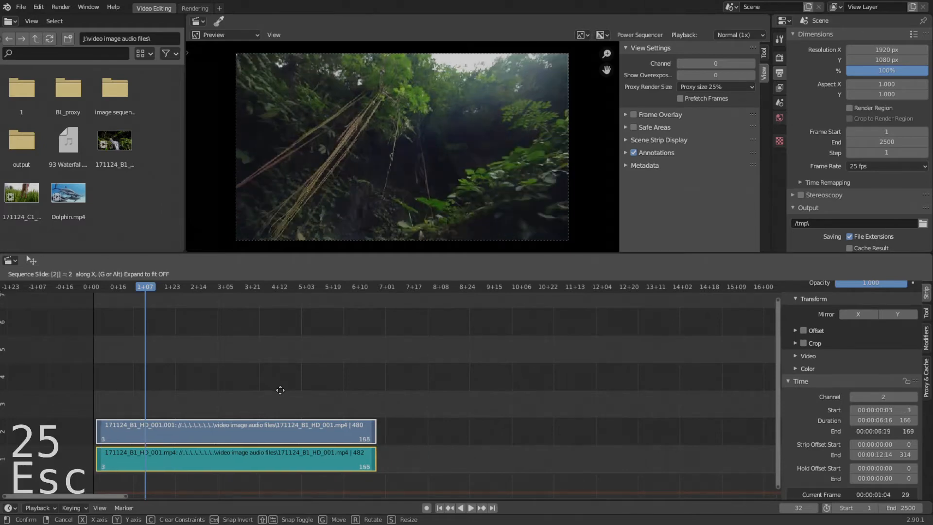
Try sliding both strips along the X axis by 25*2 frames, and undo the move.
type("25")
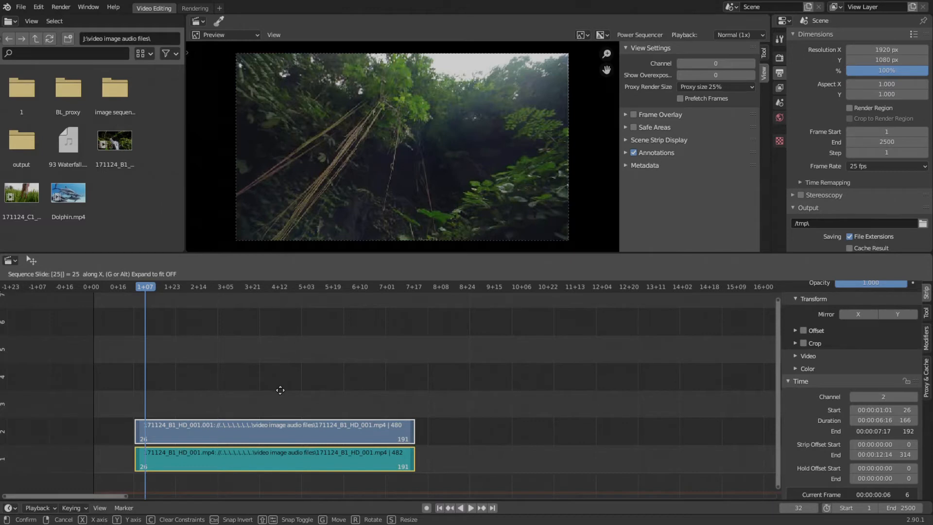
key("asterisk")
key("asterisk")
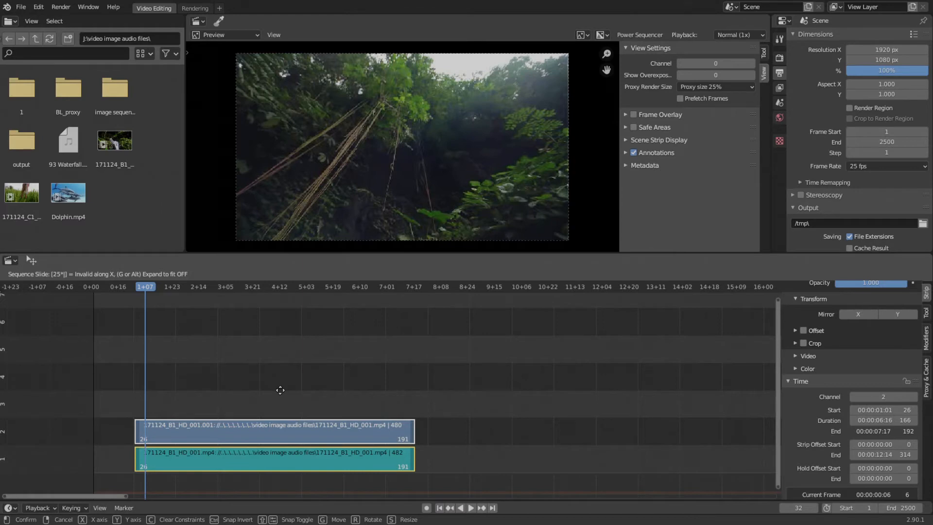
type("2")
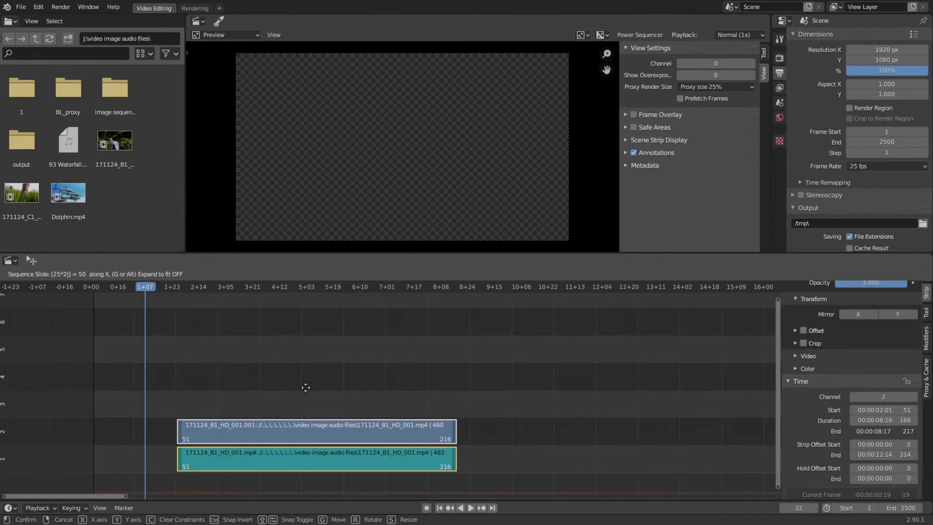
key("Return")
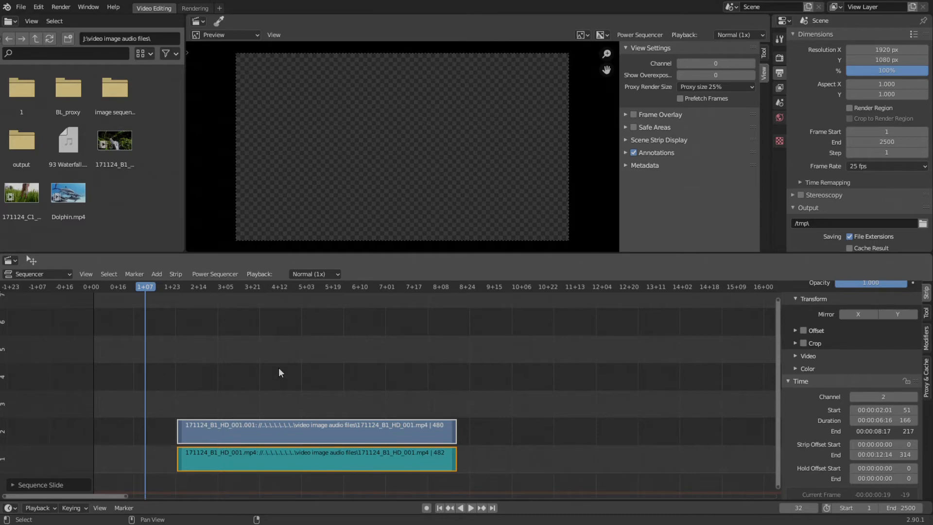
key("ctrl+z")
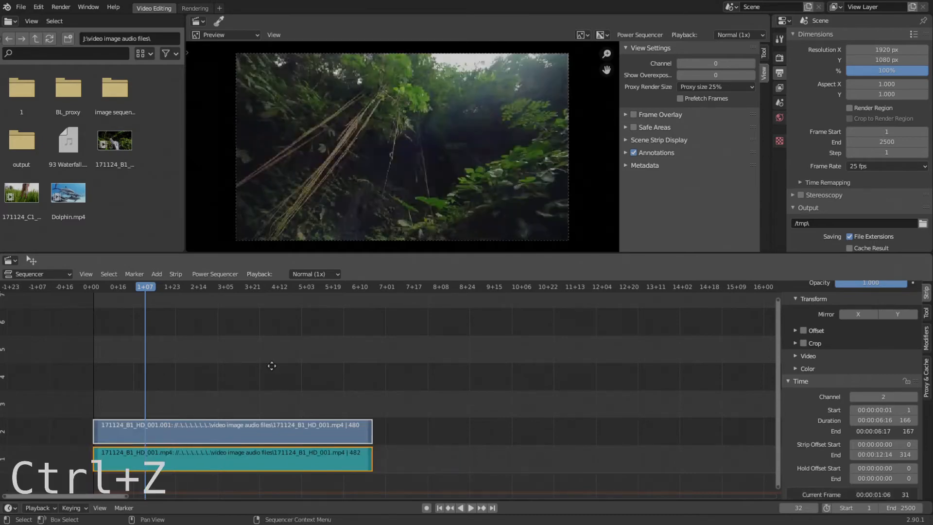
Try sliding both strips along the X axis by the expression 25/2, and cancel the move.
key("g")
key("x")
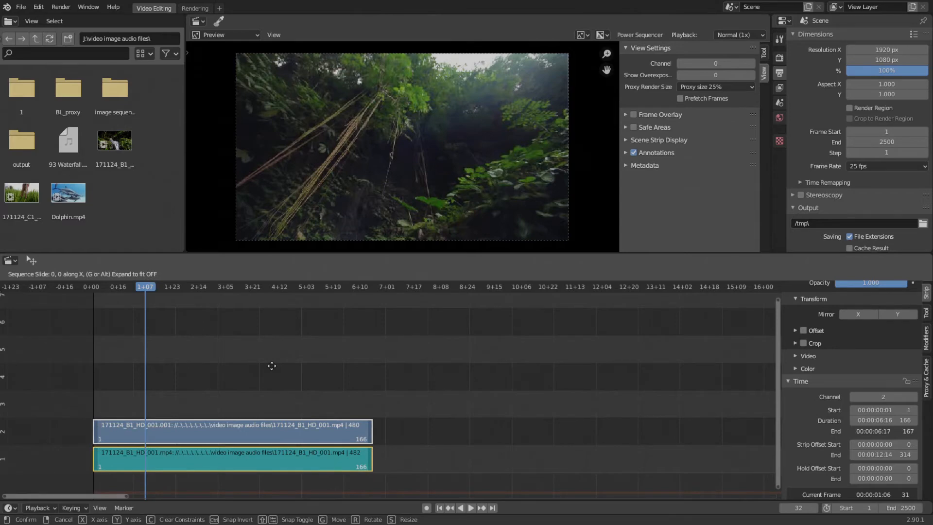
type("25/2")
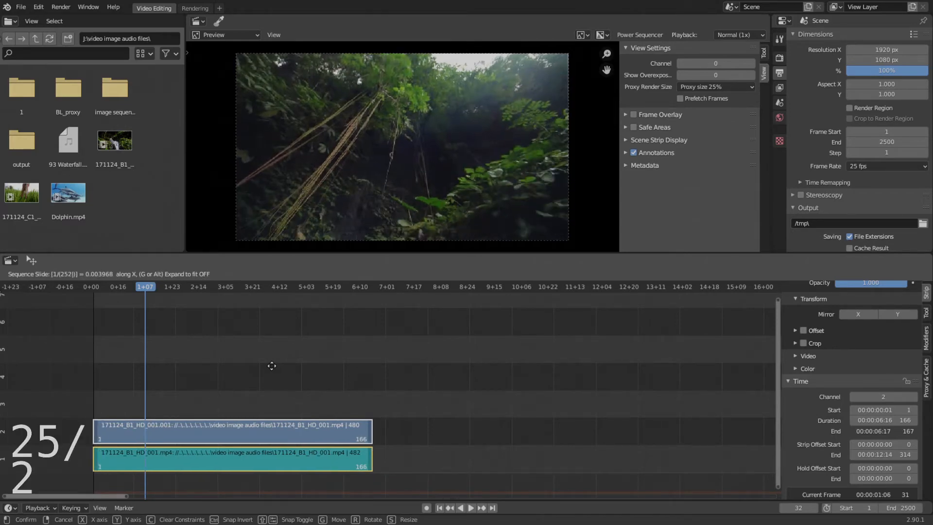
key("BackSpace")
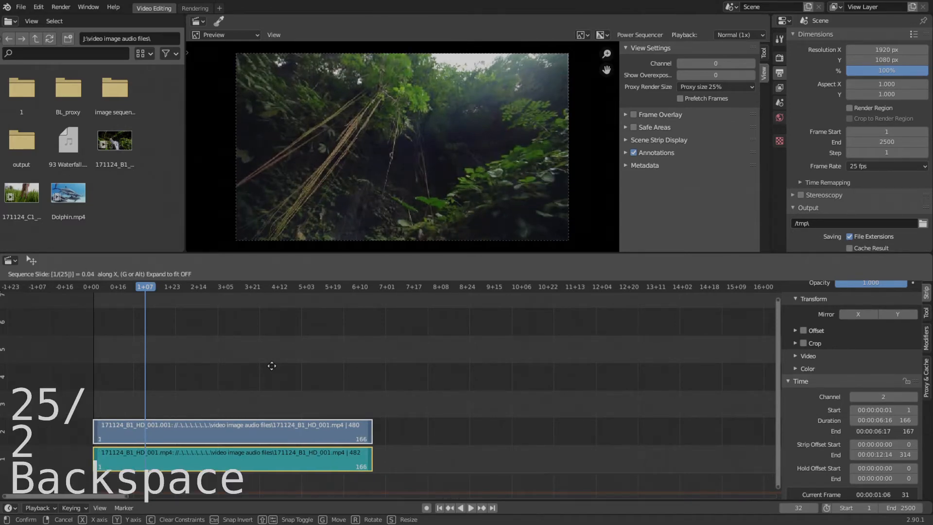
key("BackSpace")
key("slash")
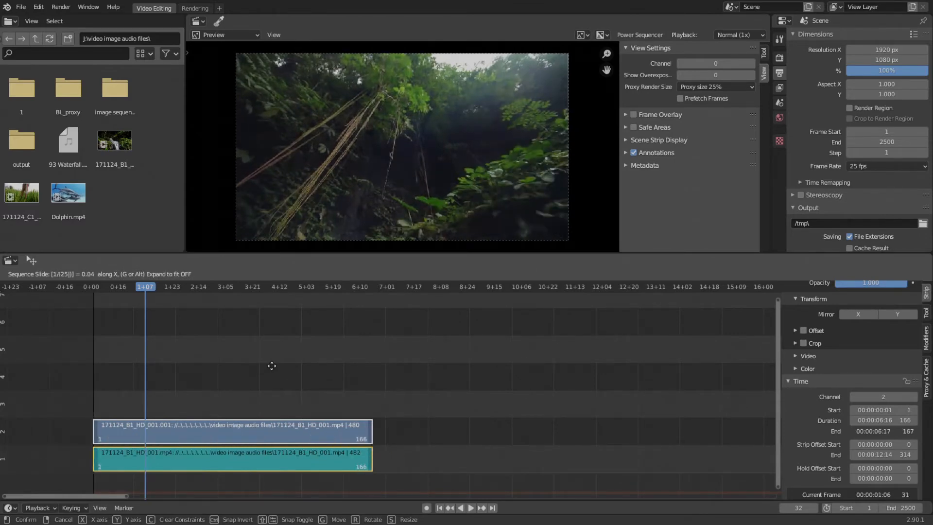
key("Escape")
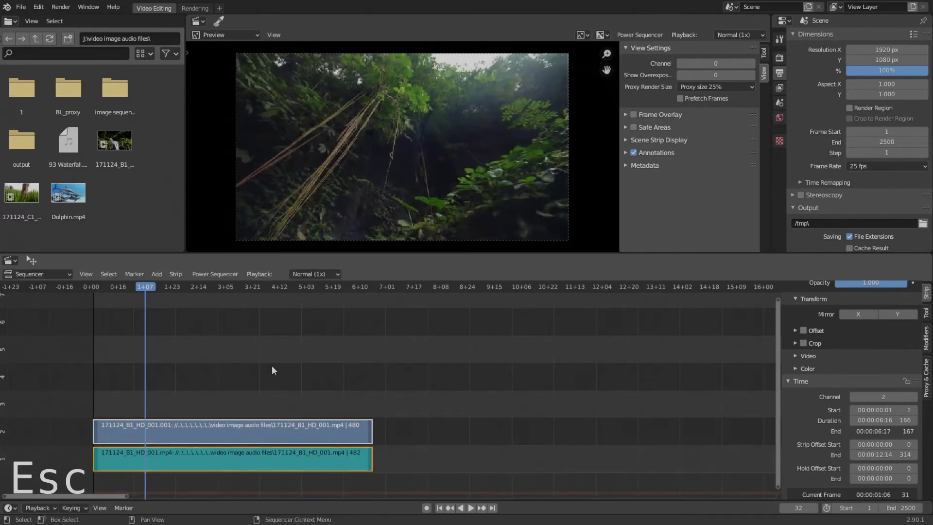
Try sliding both strips 10 frames along the X axis, reverse the offset to -10, and clear the entered value.
key("g")
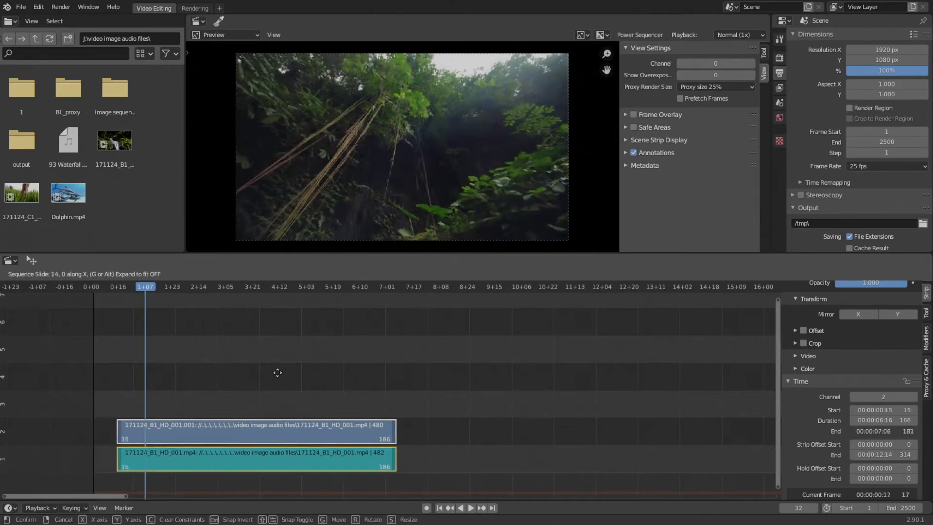
key("1")
key("0")
key("minus")
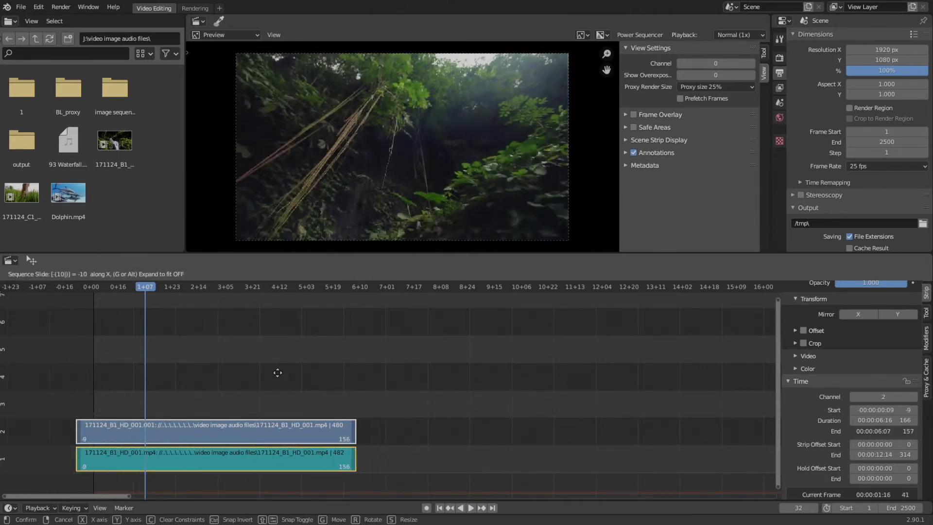
key("minus")
key("minus")
type("10")
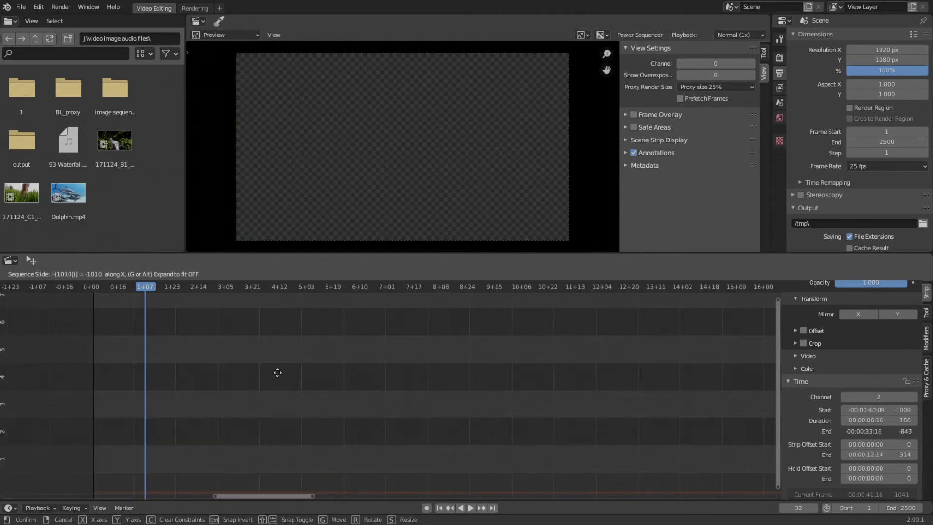
key("BackSpace")
key("BackSpace")
key("BackSpace")
key("BackSpace")
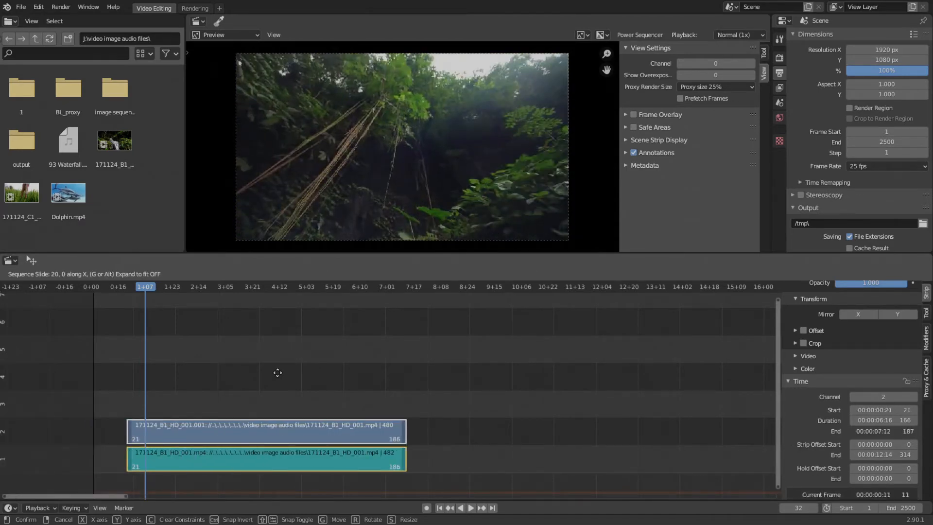
Try slide offsets of -40 and 40 frames, and settle both strips at a 20-frame offset along the X axis.
key("minus")
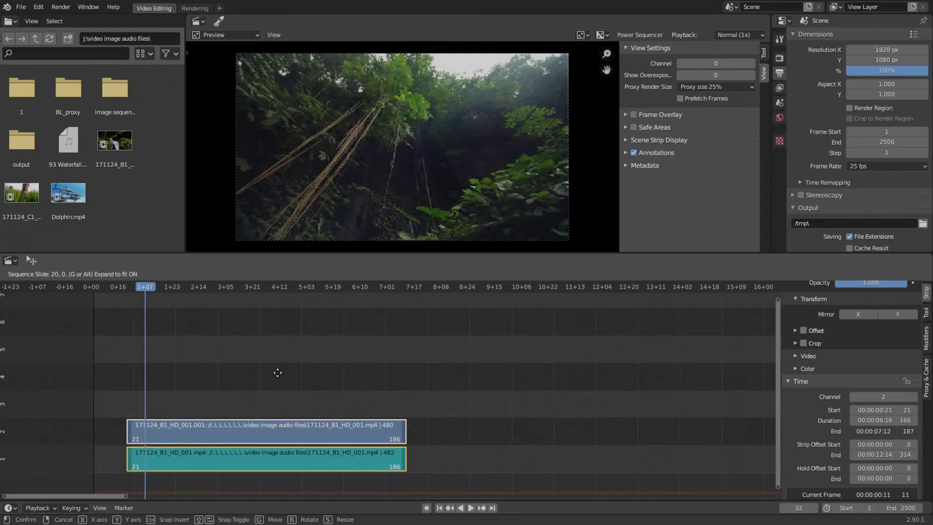
type("40")
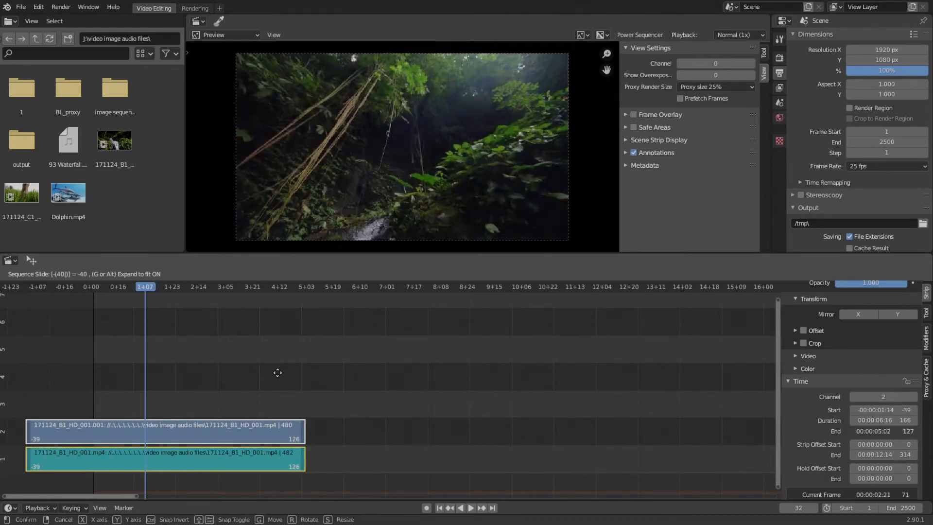
key("minus")
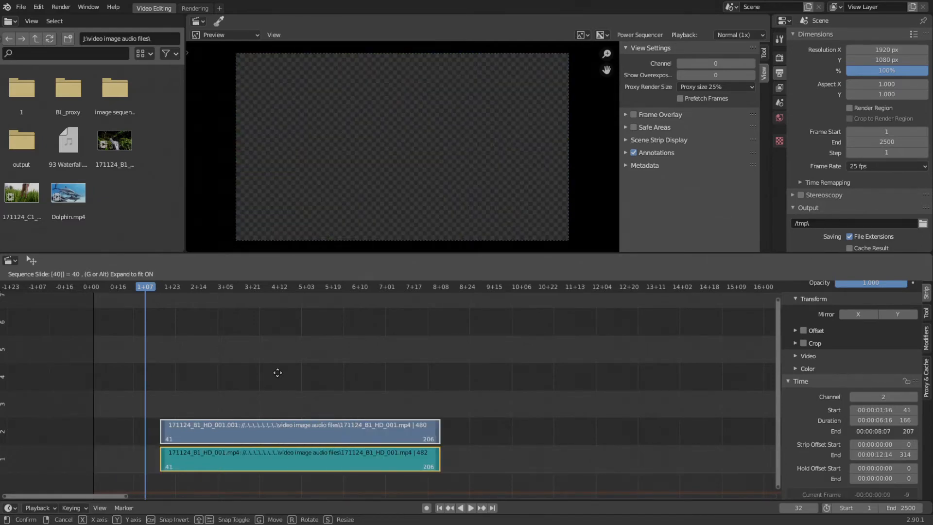
key("BackSpace")
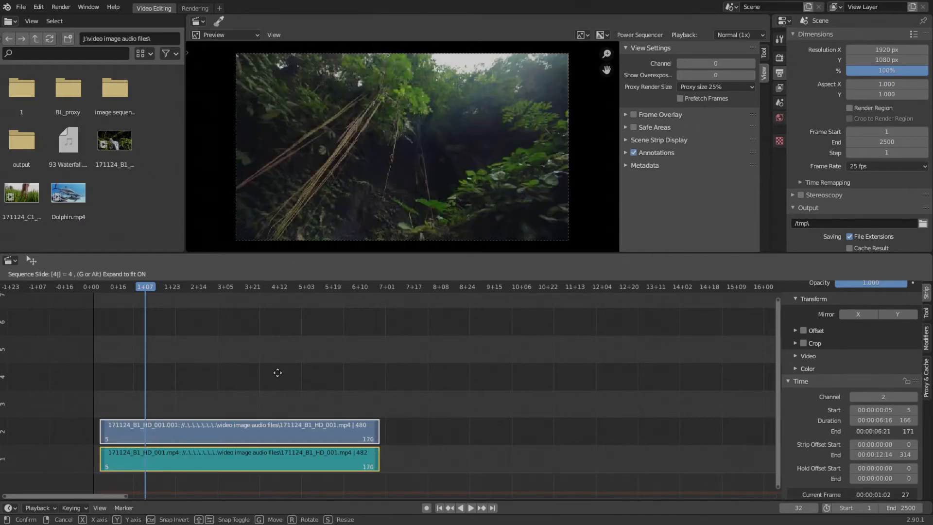
key("BackSpace")
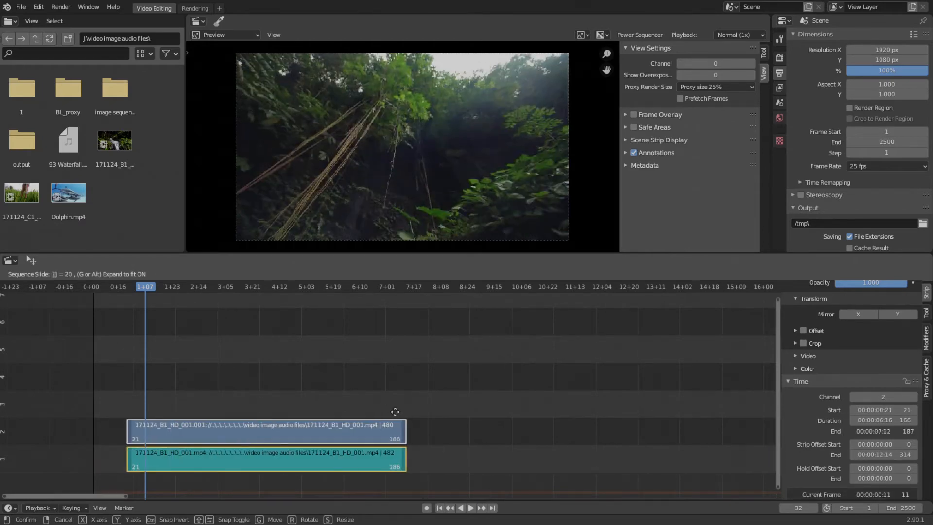
key("x")
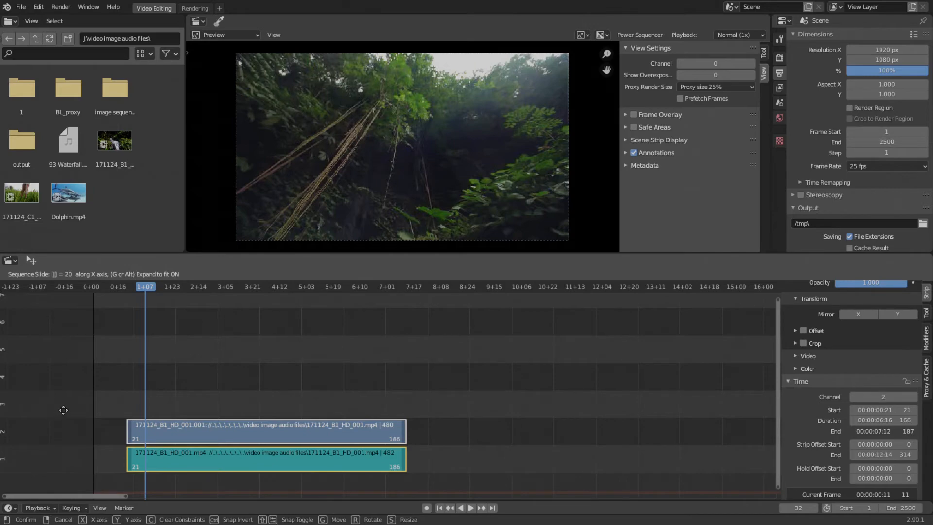
key("Return")
Raise the active 171124_B1_HD_001.001 strip by one channel to channel 3, adding 1 to its channel number.
scroll(441, 394, "down", 5)
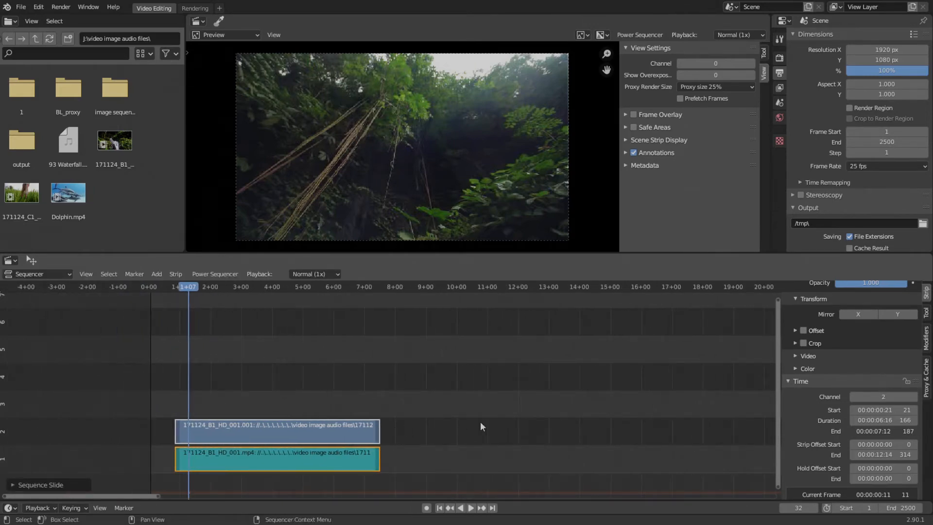
left_click(898, 409)
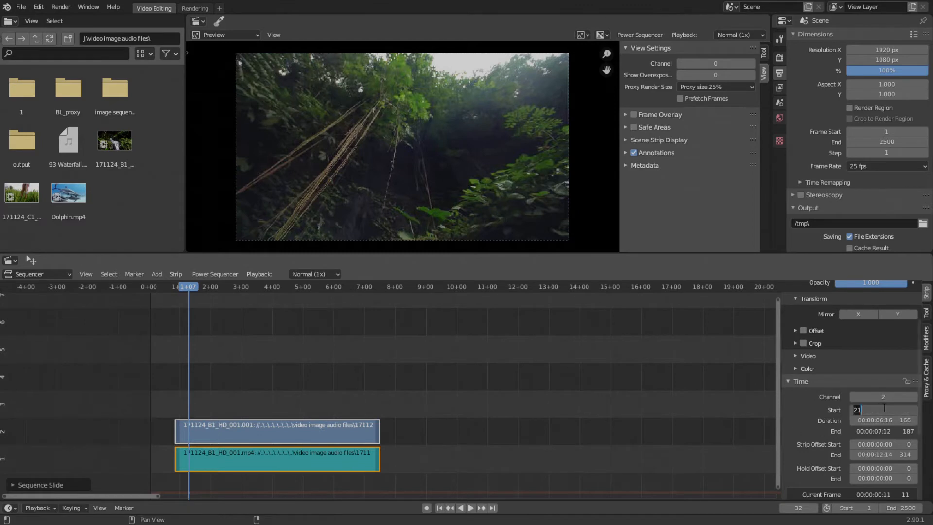
key("Return")
left_click(895, 396)
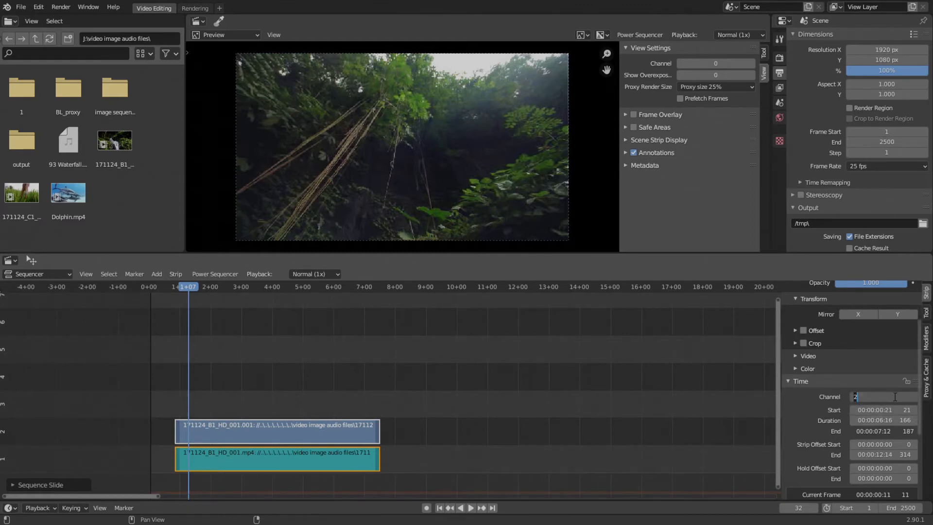
type("+1")
key("Return")
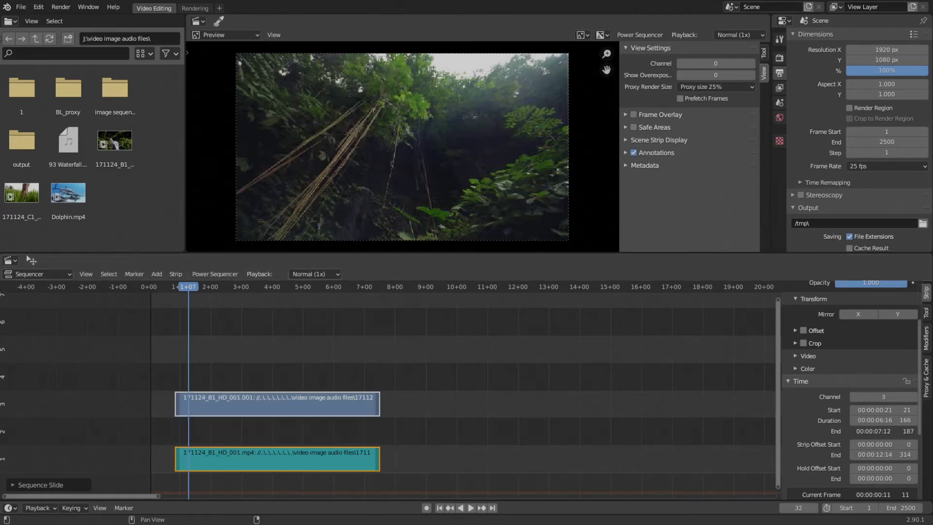
Undo the last channel change of the 171124_B1_HD_001.001 video strip.
key("ctrl+z")
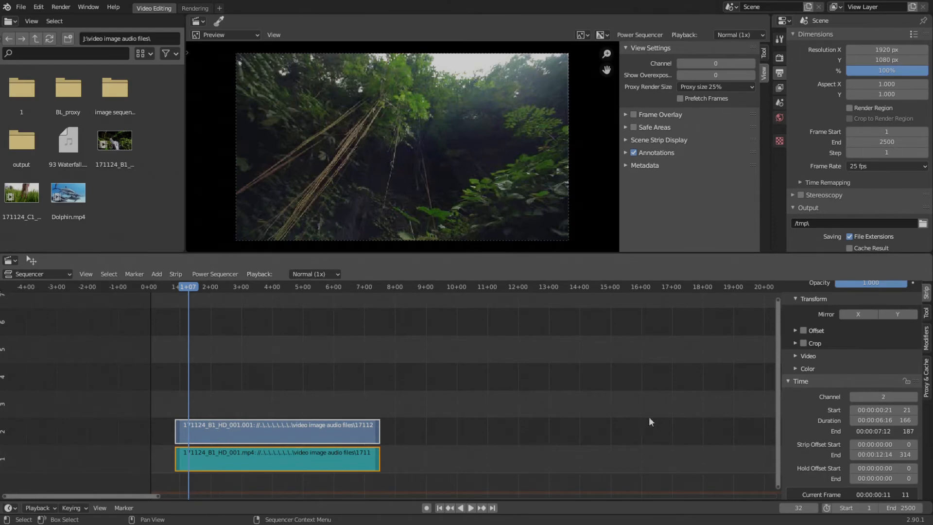
scroll(635, 431, "left", 3, "ctrl")
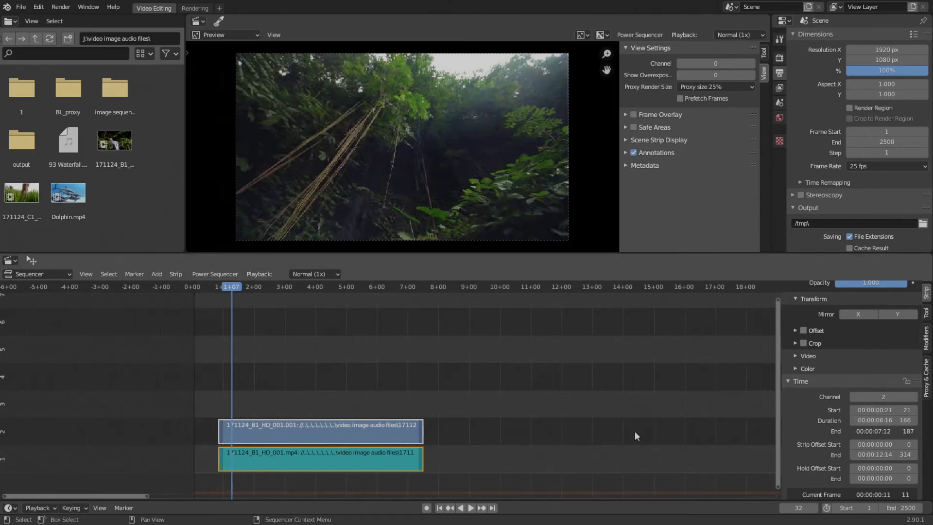
scroll(573, 434, "down", 1)
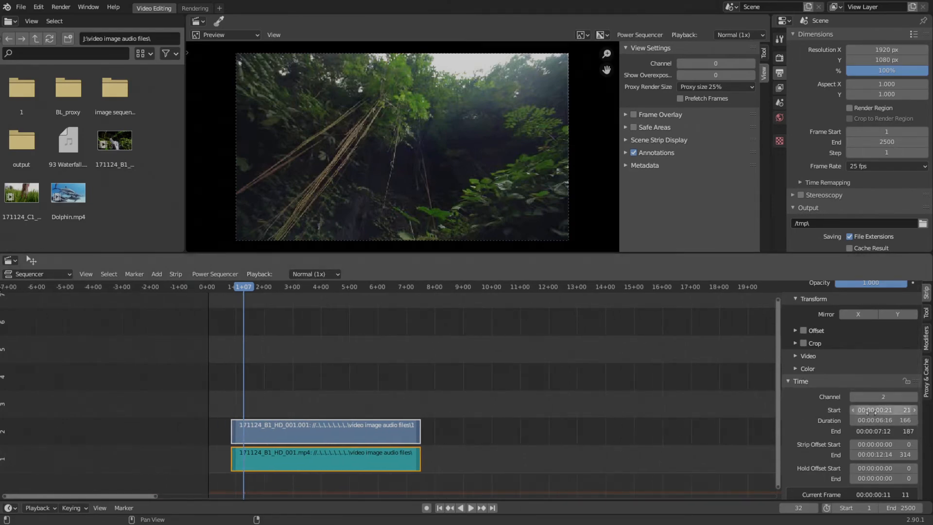
scroll(870, 411, "down", 2)
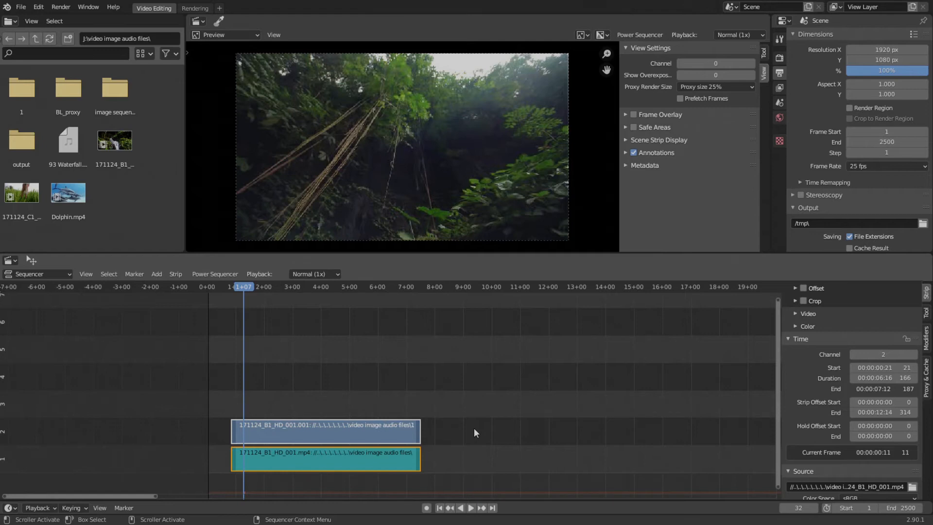
scroll(452, 428, "right", 2, "ctrl")
scroll(426, 424, "up", 2)
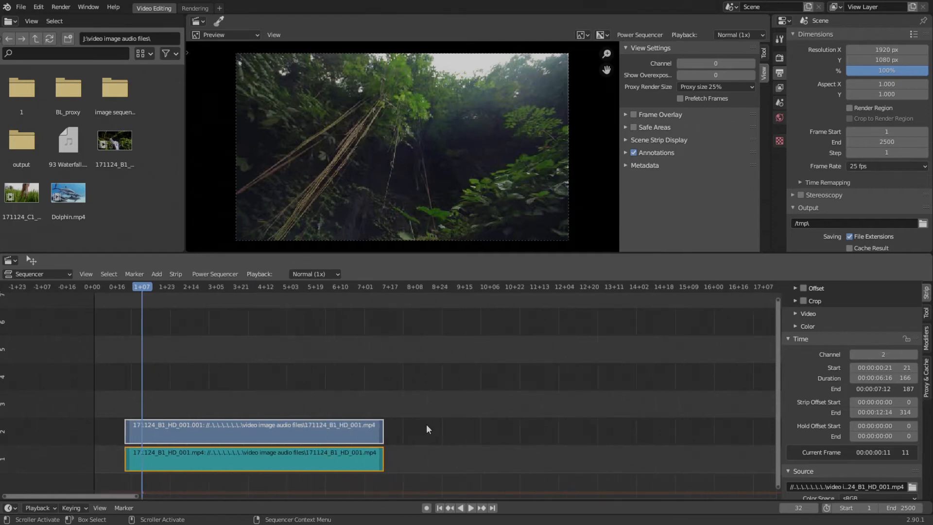
scroll(466, 413, "left", 3, "ctrl")
middle_click_drag(513, 402, 371, 401)
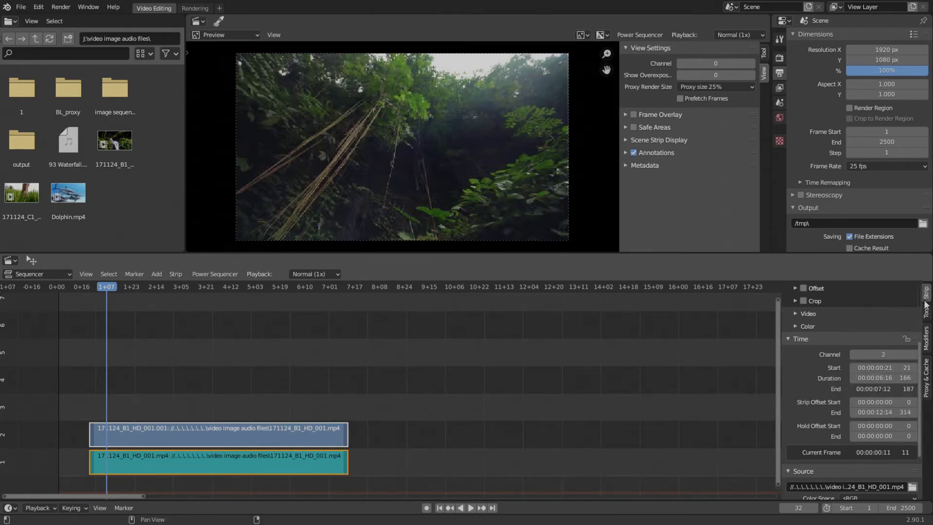
left_click(791, 339)
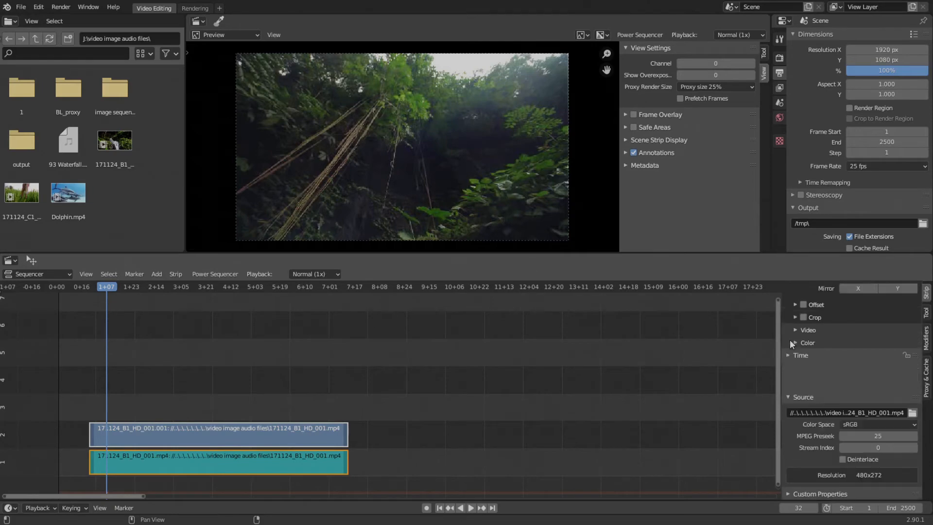
left_click(790, 384)
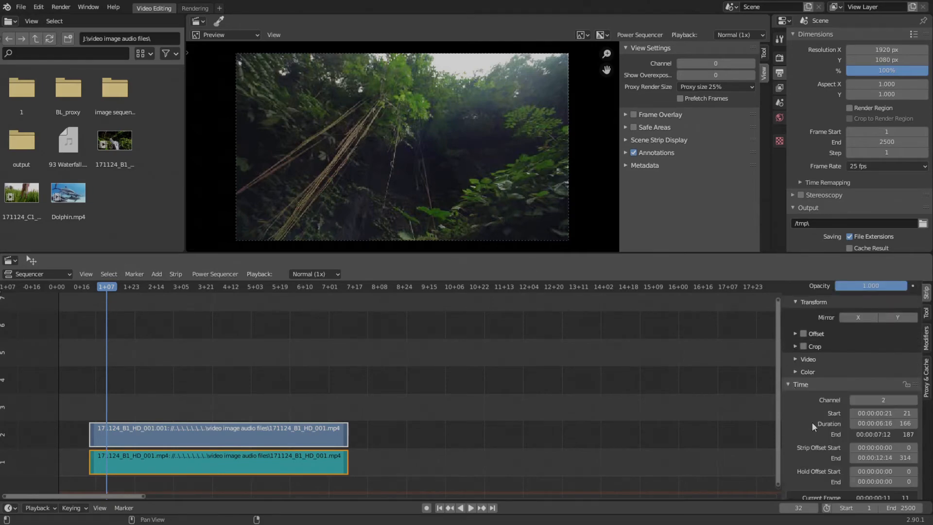
Set the start frame of the active 171124_B1_HD_001.001 video strip to 45 in its time properties.
scroll(812, 422, "down", 3)
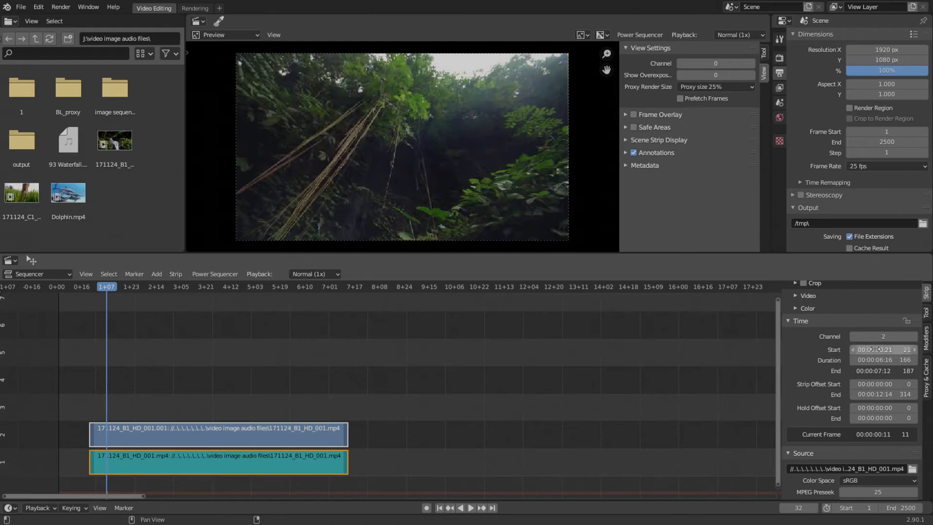
left_click(898, 350)
left_click(895, 351)
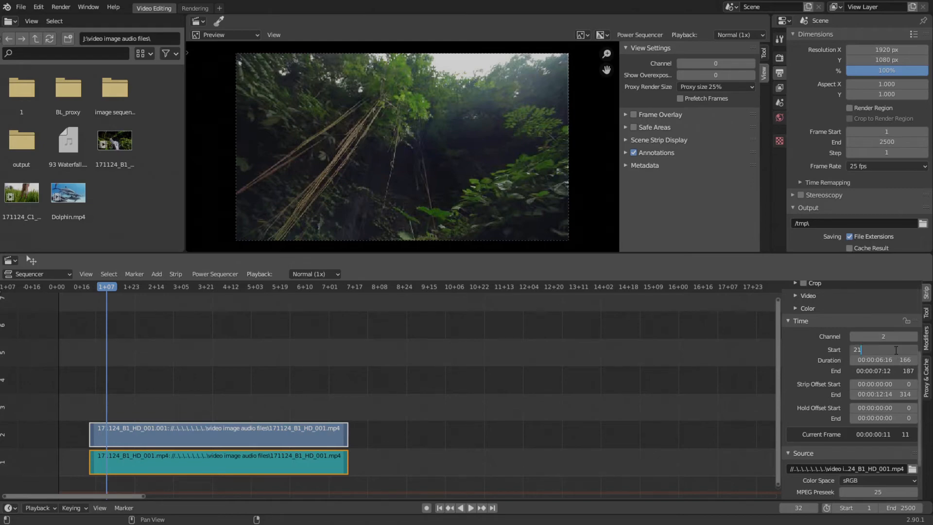
left_click_drag(891, 349, 820, 349)
type("45")
key("Return")
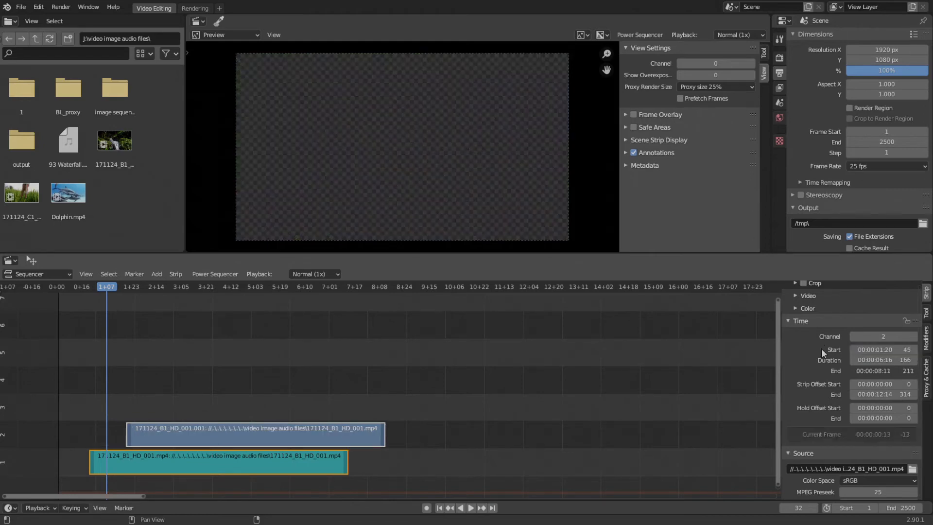
Select only the 171124_B1_HD_001.mp4 audio strip in channel 1 and set its start frame to 45.
middle_click_drag(455, 418, 374, 420)
scroll(375, 388, "up", 3)
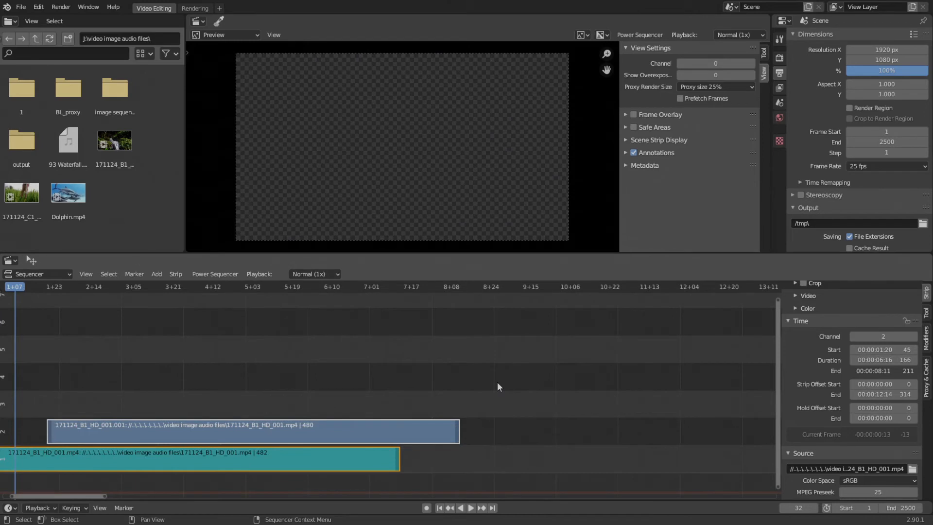
left_click(337, 459)
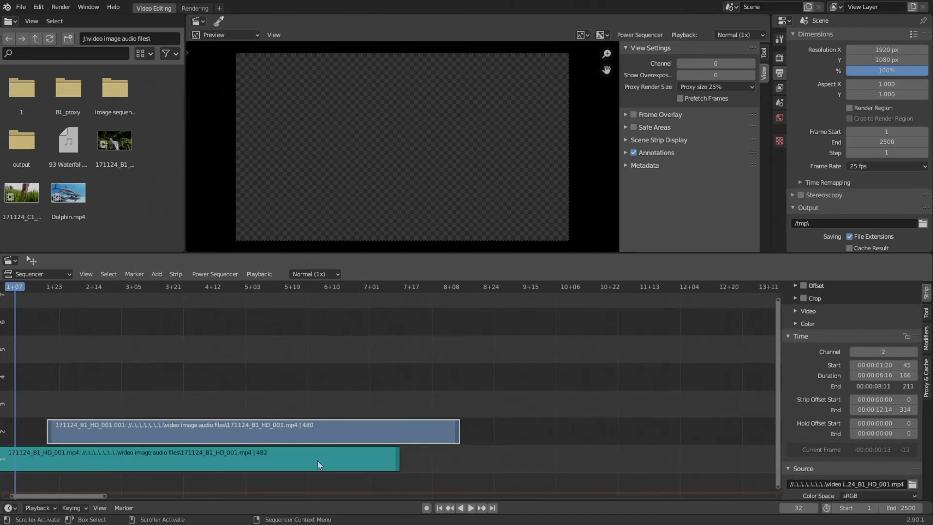
left_click(906, 320)
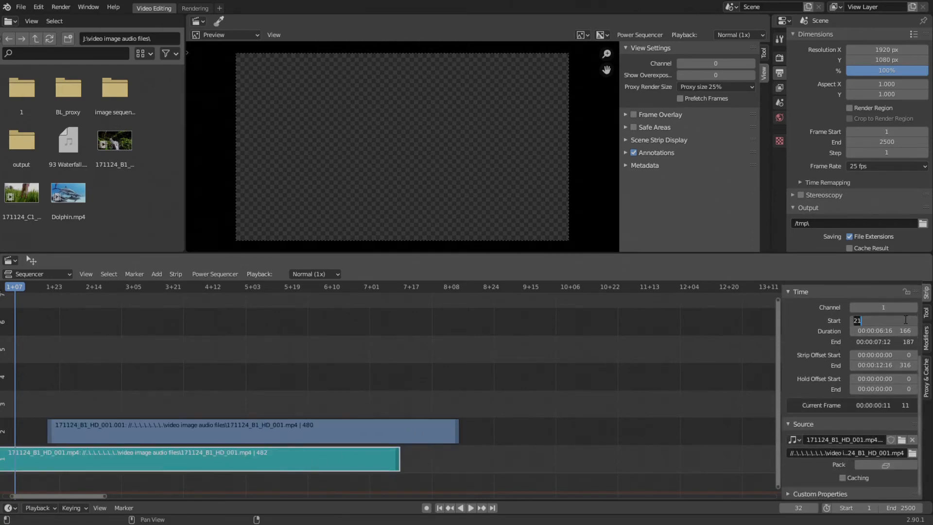
type("45")
key("Return")
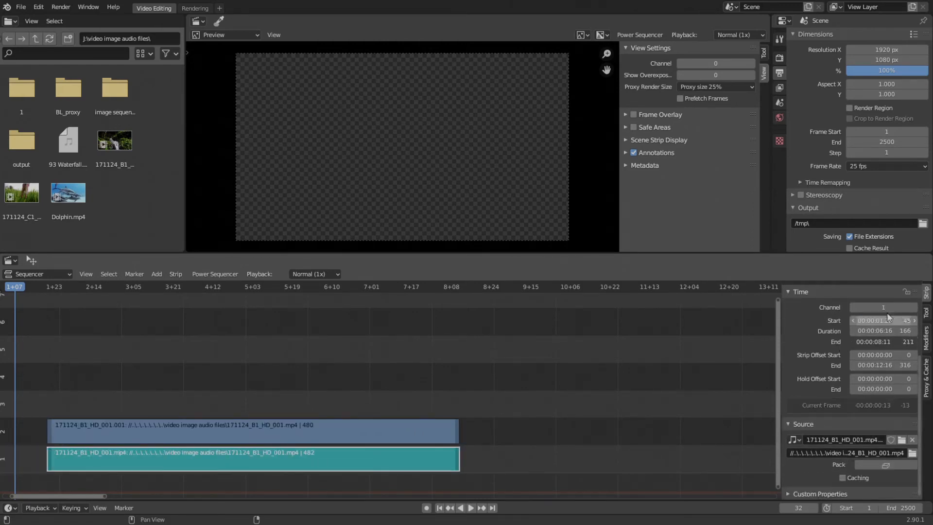
Move the playhead far past the strips' end, to frame 870.
scroll(629, 384, "down", 5)
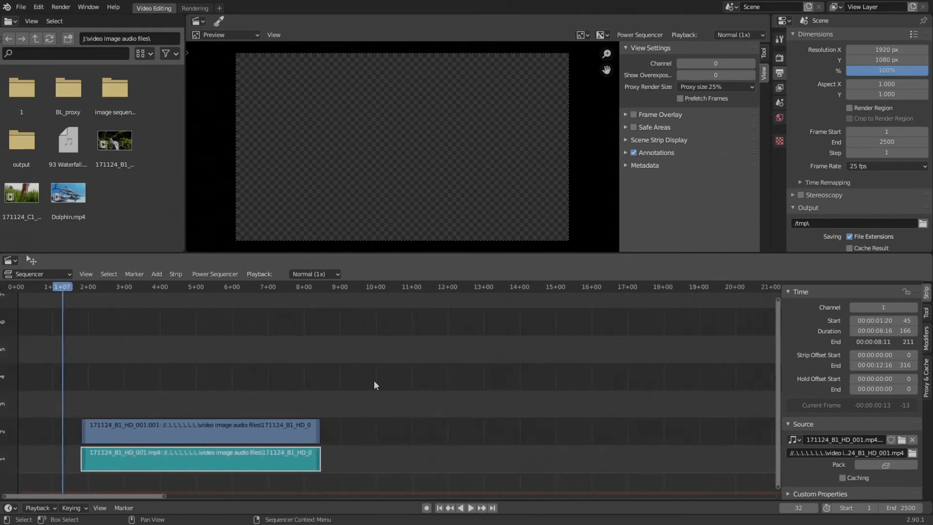
scroll(368, 379, "down", 3)
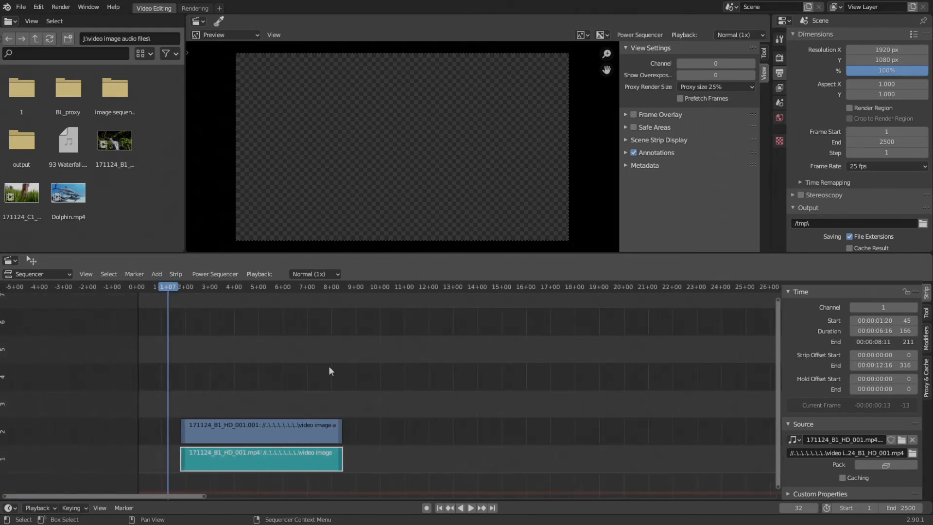
scroll(330, 367, "down", 4)
middle_click_drag(345, 361, 157, 336)
scroll(372, 350, "down", 5)
middle_click_drag(431, 351, 360, 350)
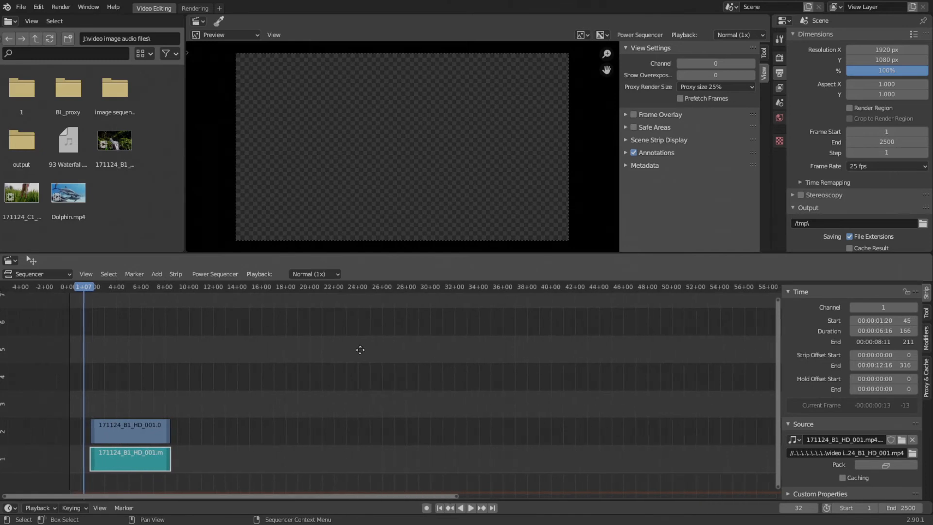
scroll(360, 350, "down", 3)
scroll(343, 365, "down", 1)
middle_click_drag(451, 379, 348, 374)
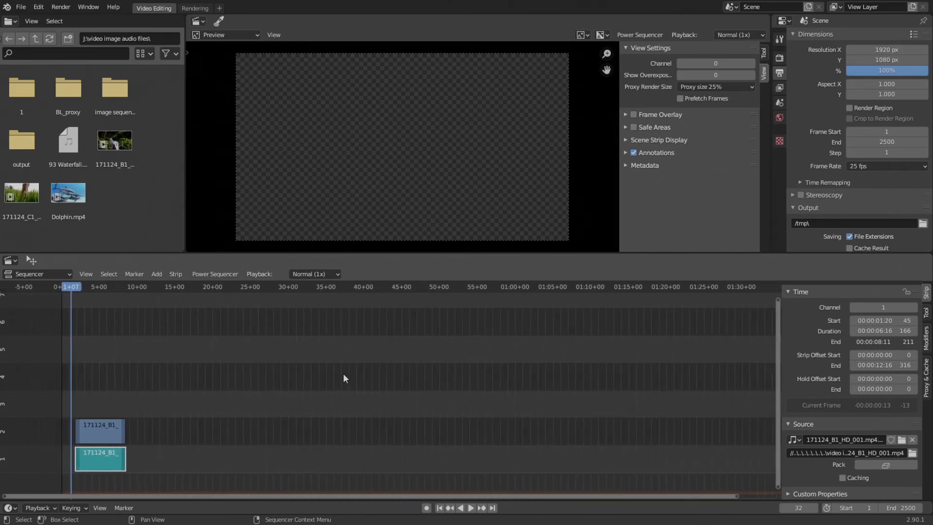
scroll(342, 374, "down", 3)
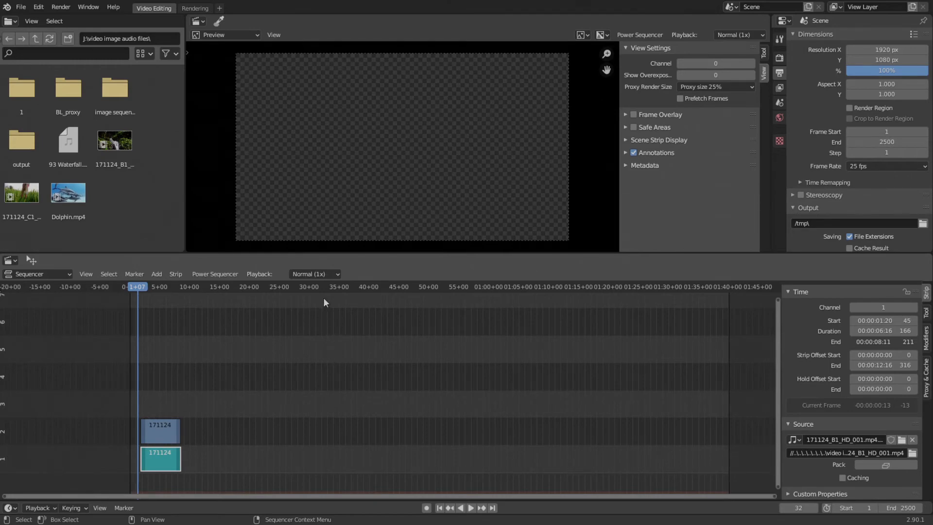
key("space")
left_click_drag(145, 290, 338, 293)
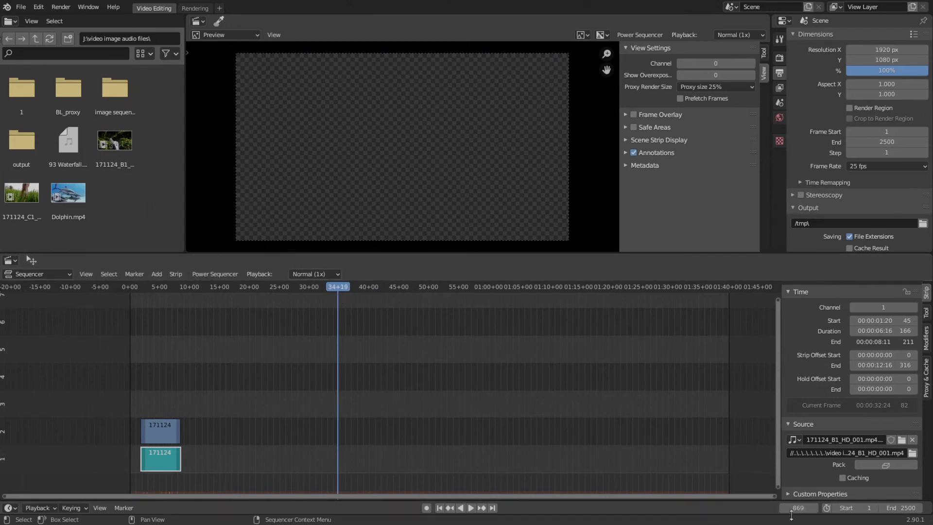
middle_click_drag(425, 395, 369, 390)
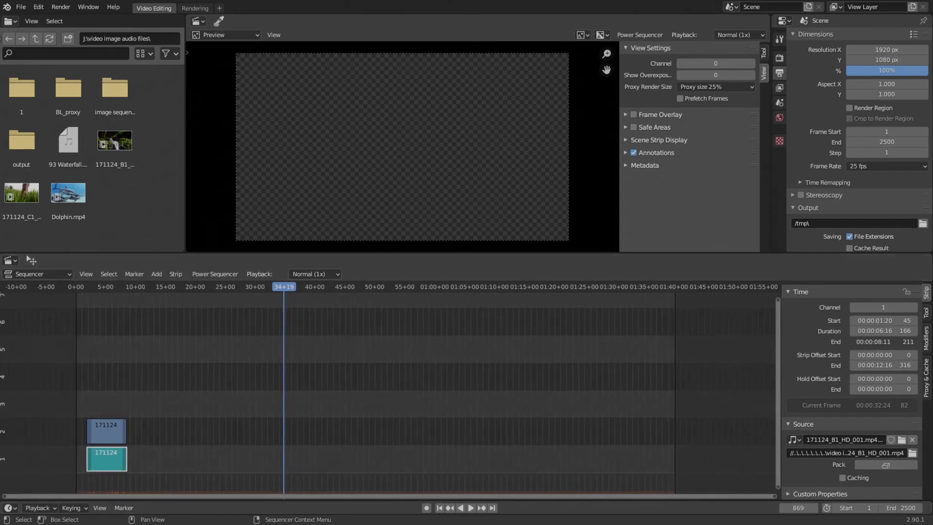
left_click(815, 508)
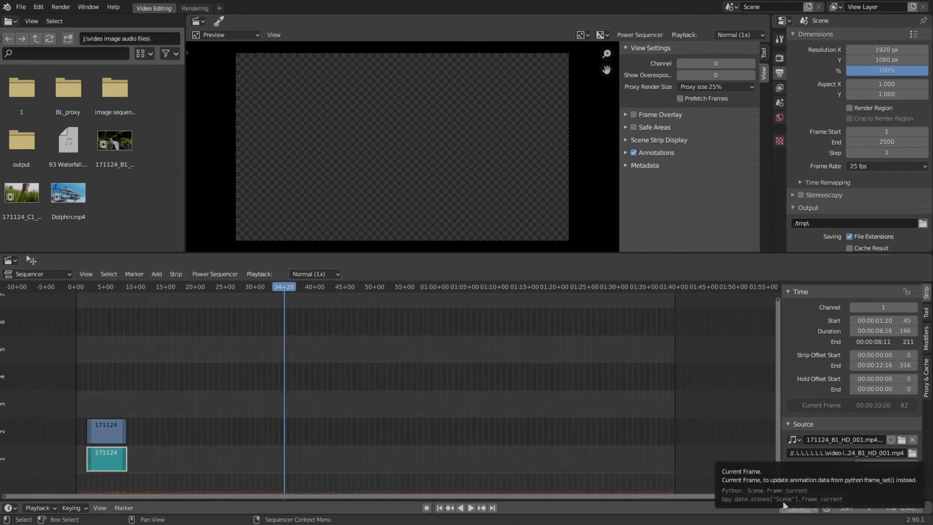
Try snapping the video and audio strips to the current frame, and undo the snap.
middle_click_drag(284, 389, 302, 391)
scroll(234, 404, "up", 2)
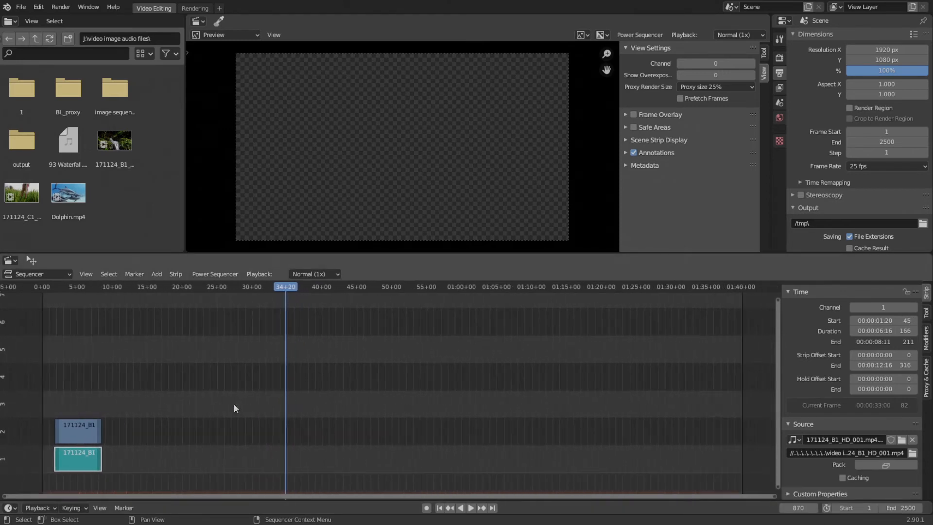
left_click(65, 435)
left_click(78, 456, "shift")
middle_click_drag(132, 435, 205, 420)
scroll(174, 428, "up", 2)
scroll(241, 422, "up", 3)
scroll(205, 419, "down", 4)
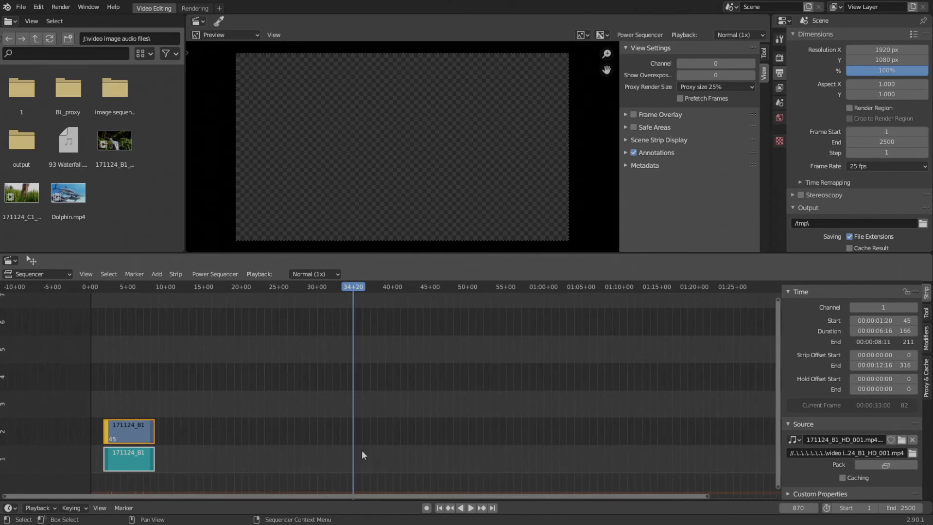
key("shift+s")
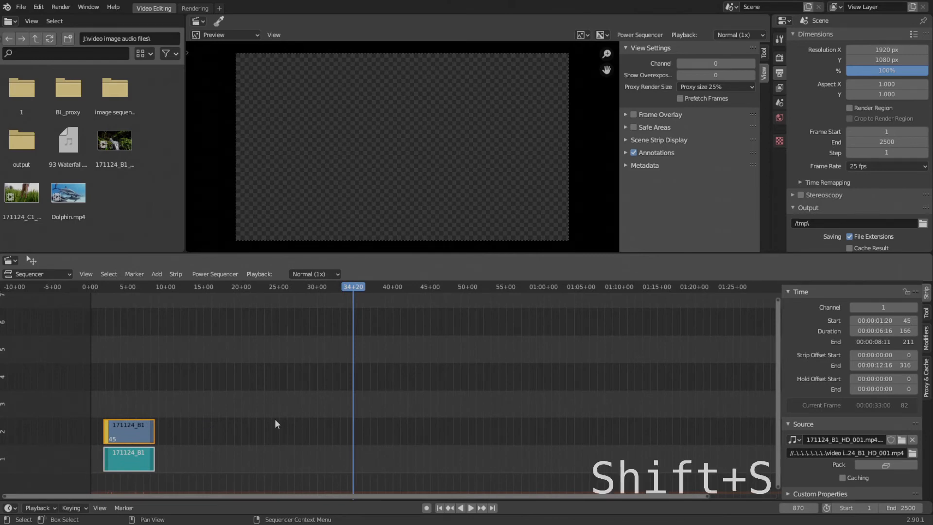
left_click(183, 275)
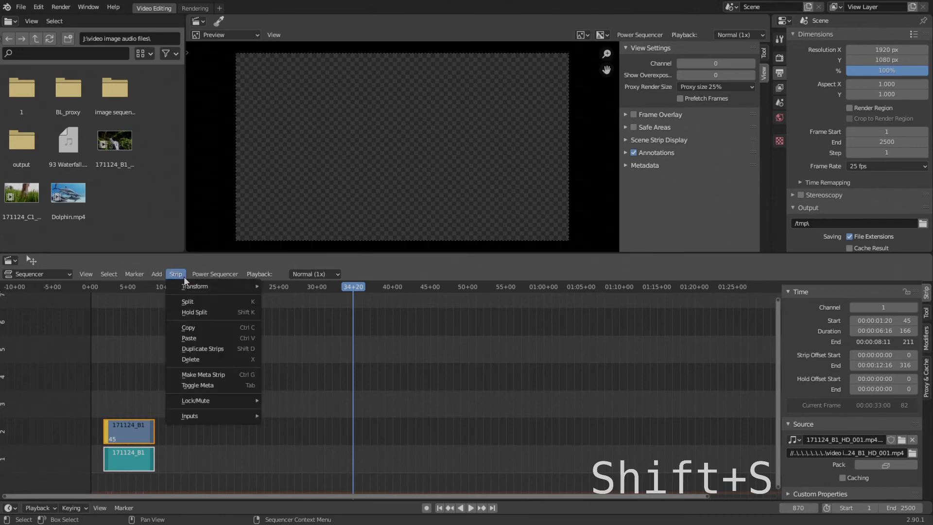
mouse_move(195, 288)
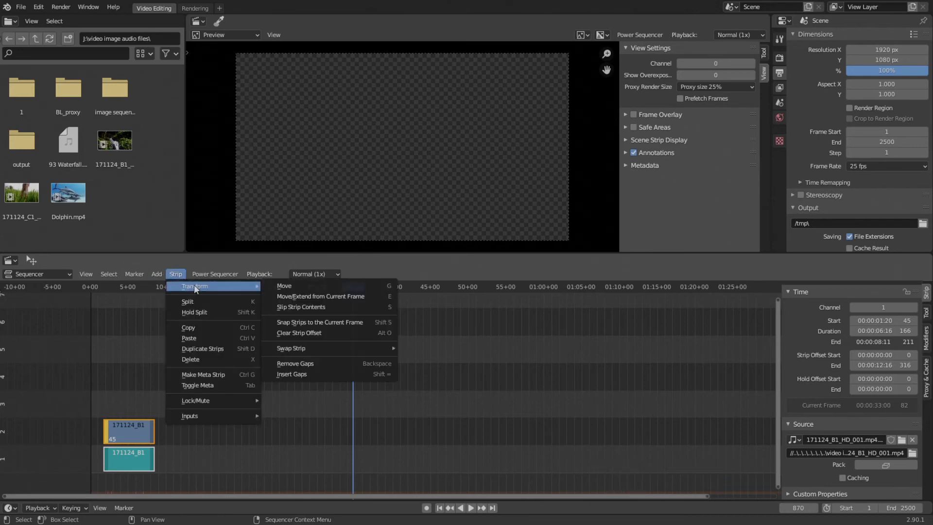
left_click(271, 324)
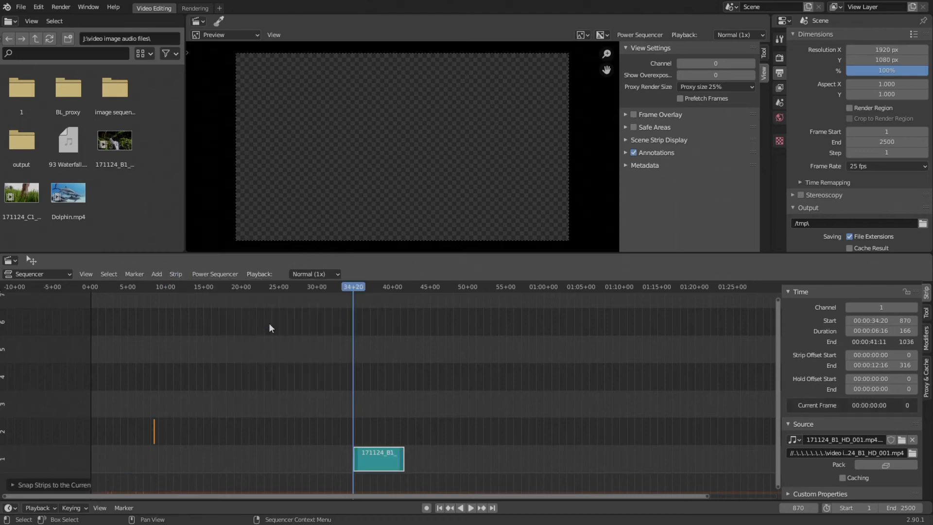
middle_click_drag(265, 436, 328, 419)
scroll(341, 416, "up", 2)
key("ctrl+z")
Select the whole video strip together with the audio strip and snap both to the current frame.
left_click(174, 431)
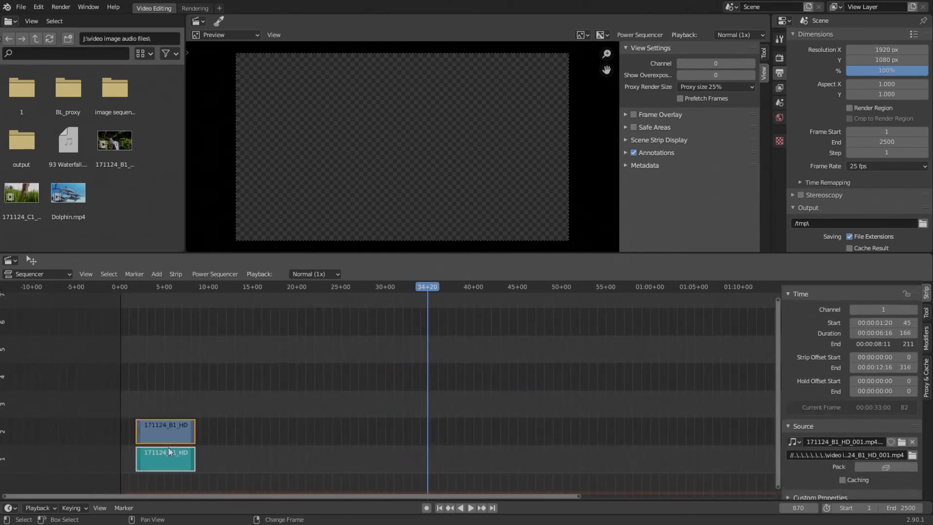
key("shift+s")
left_click(198, 421)
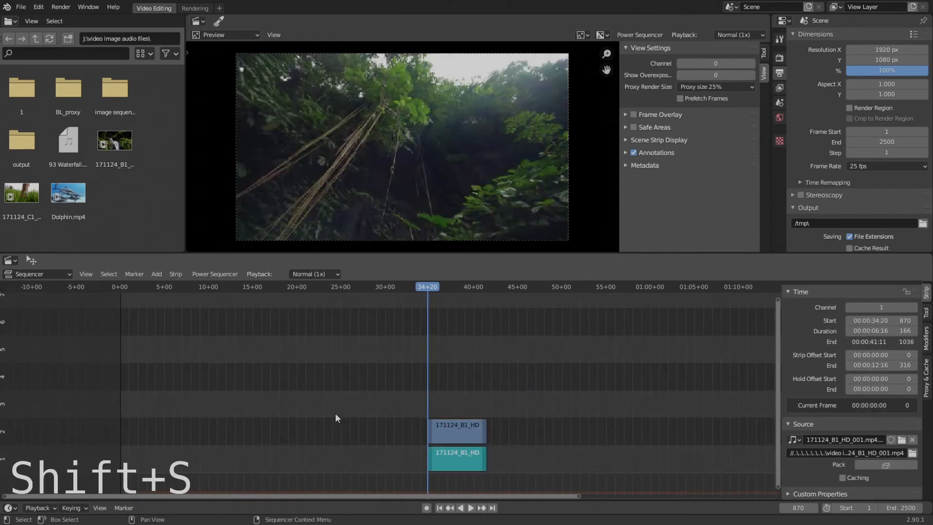
middle_click_drag(336, 414, 255, 405)
Duplicate the video and audio strips and place the copies directly behind the originals, starting at frame 1036.
left_click(402, 422)
left_click(395, 455, "shift")
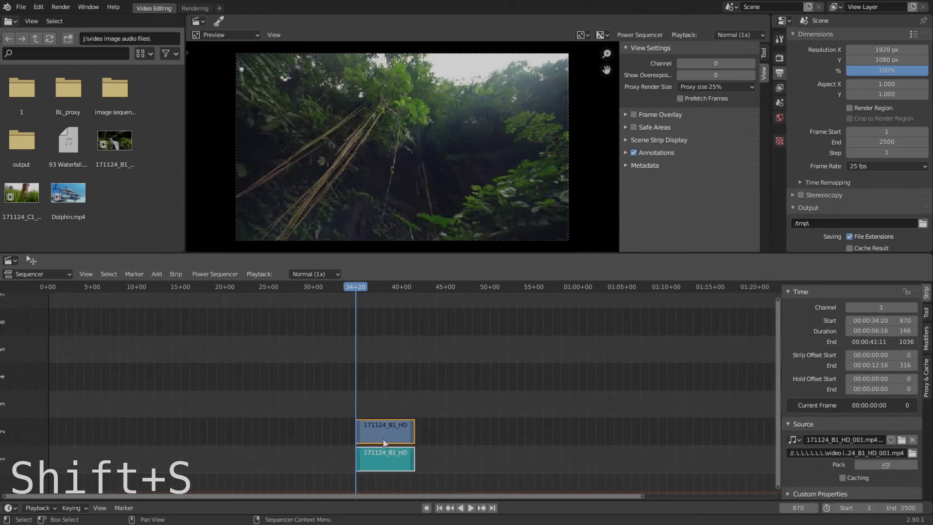
scroll(382, 439, "down", 3)
middle_click_drag(377, 438, 262, 387)
scroll(313, 418, "up", 2)
scroll(290, 409, "up", 2)
key("shift+d")
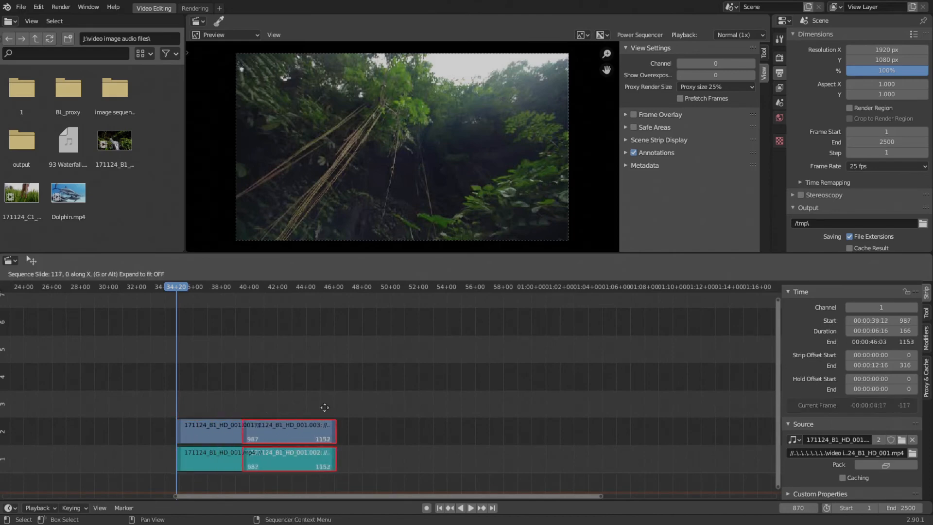
left_click(325, 407)
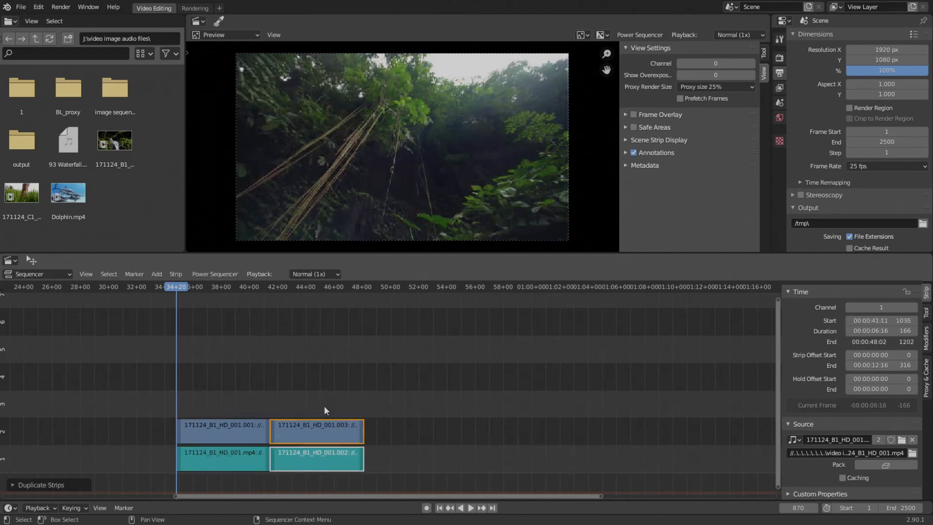
Select both video strips together with both audio strips and move all four along the timeline to start at frame 1114.
left_click(235, 434, "shift")
left_click(238, 451, "shift")
middle_click_drag(245, 449, 299, 435)
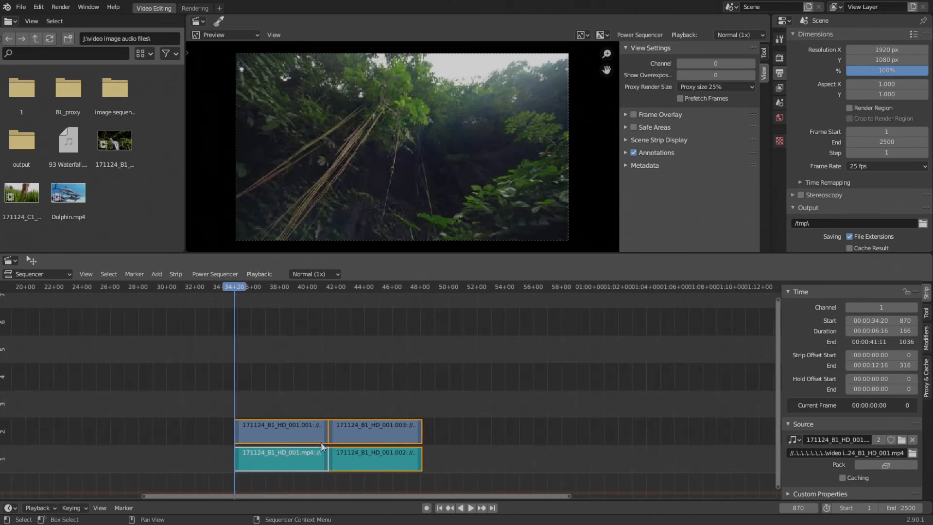
left_click_drag(300, 438, 431, 423)
middle_click_drag(430, 420, 385, 415)
scroll(382, 415, "up", 1)
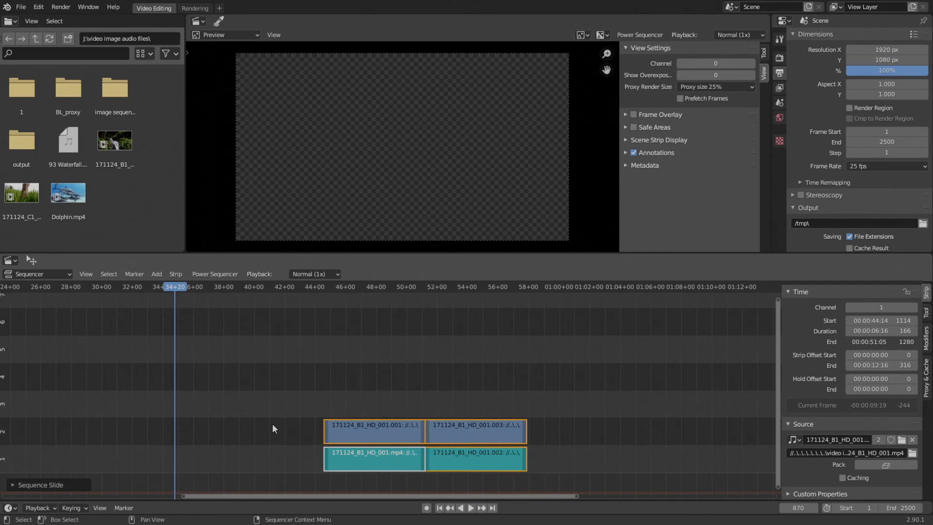
Try snapping all four strips to the current frame at once, and undo the snap.
key("shift+s")
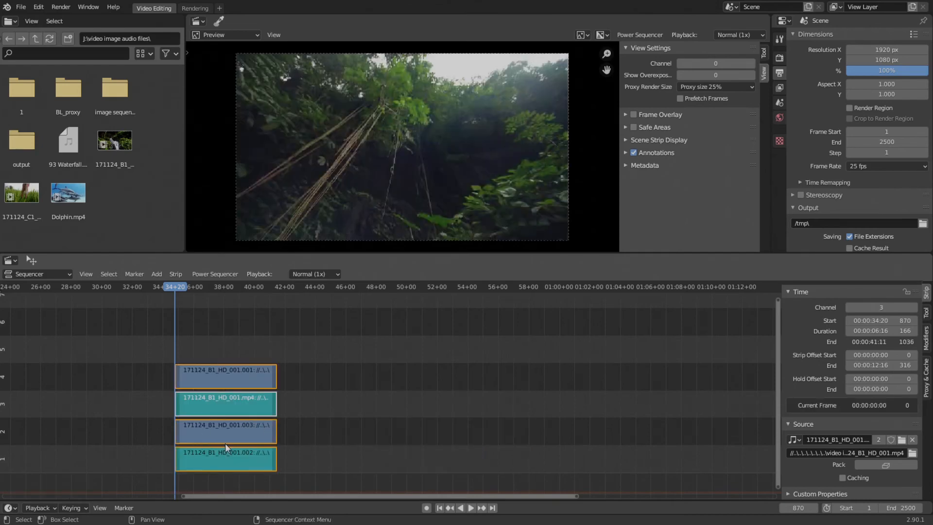
key("ctrl+z")
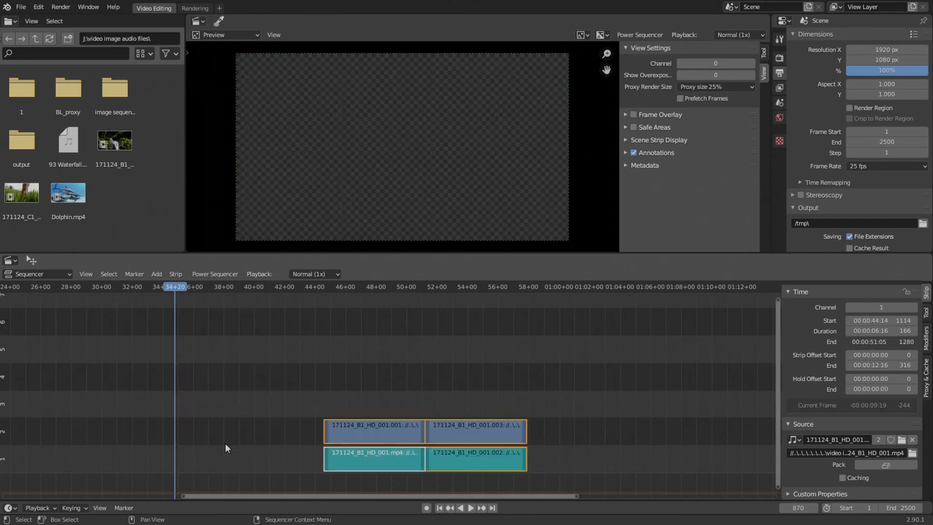
Select only the first video strip and its audio strip and snap both to the current frame.
left_click(372, 436)
left_click(371, 453, "shift")
scroll(365, 454, "up", 1)
key("shift+s")
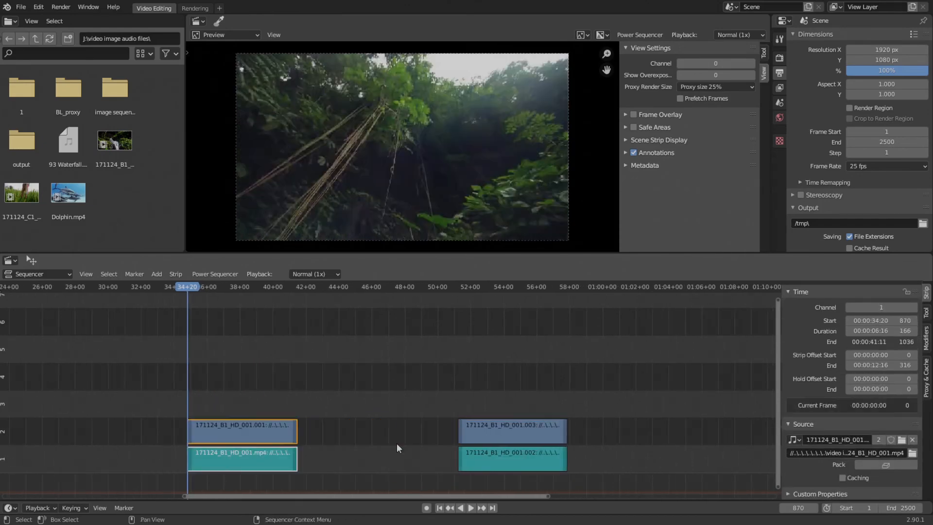
Select the second video and audio strips and move them directly behind the first pair, starting at frame 1036.
left_click(479, 433)
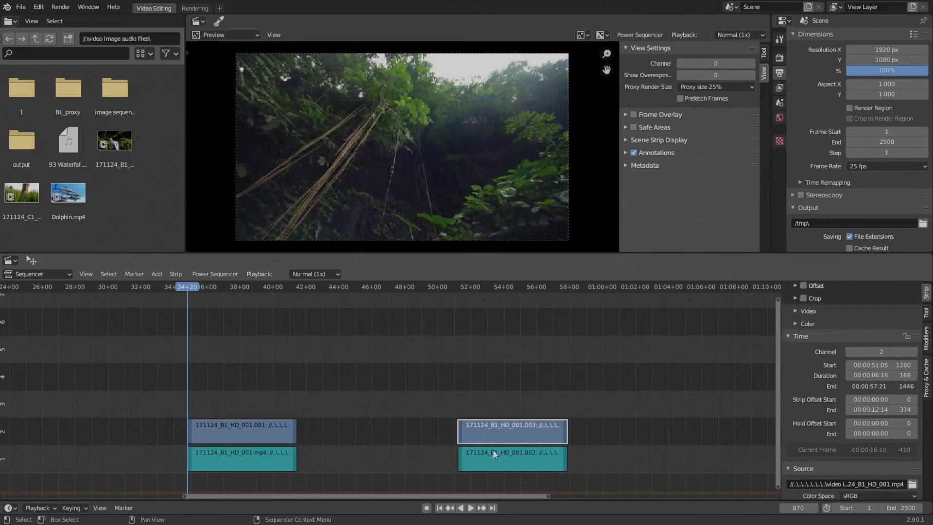
left_click(493, 450, "shift")
middle_click_drag(366, 447, 405, 434)
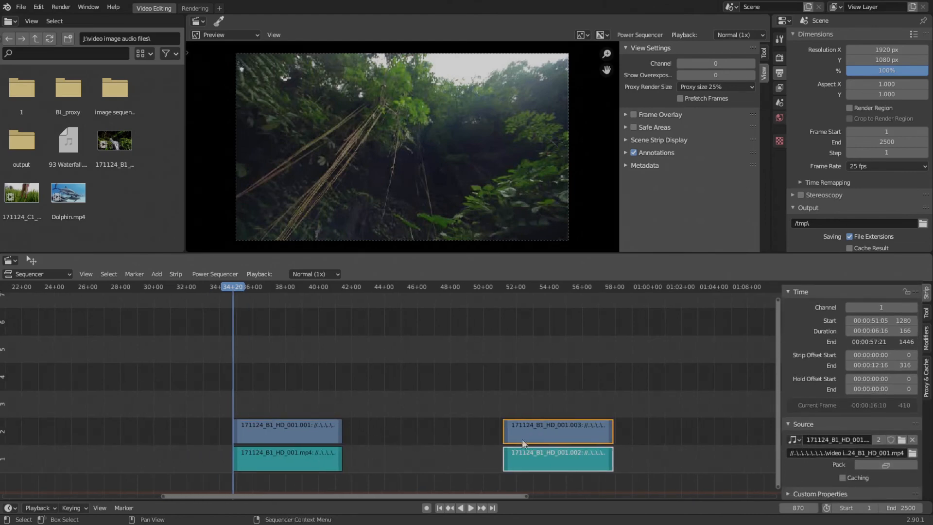
key("g")
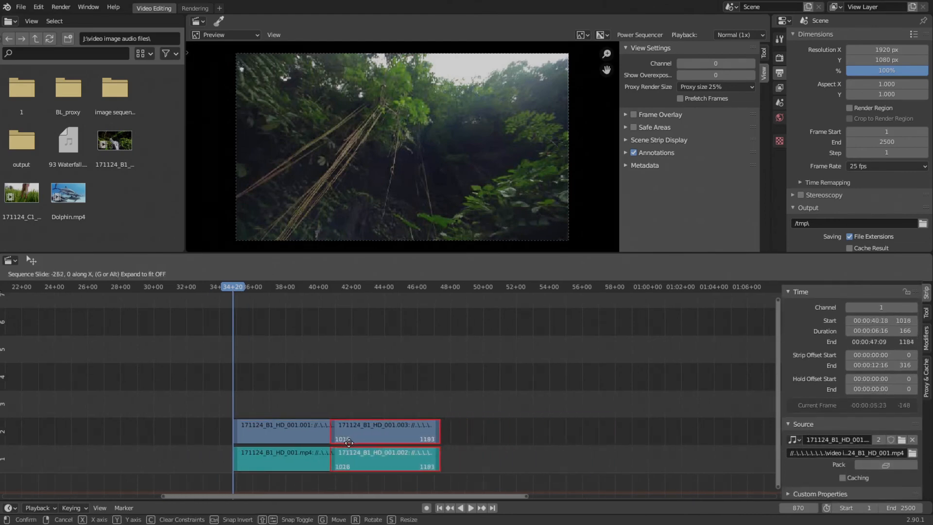
left_click(349, 444)
Move the second video and audio pair away to frame 1183, and close the gap with Remove Gaps.
key("g")
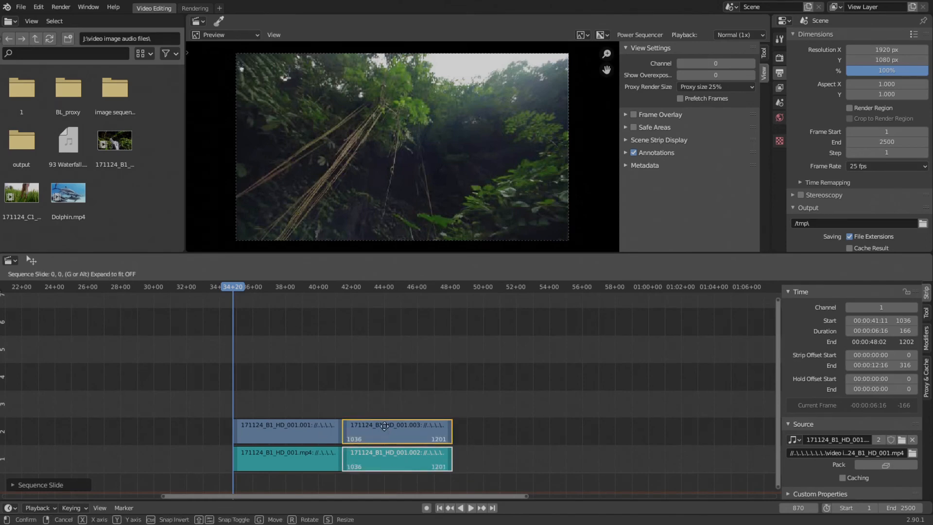
left_click(486, 407)
key("KP_Decimal")
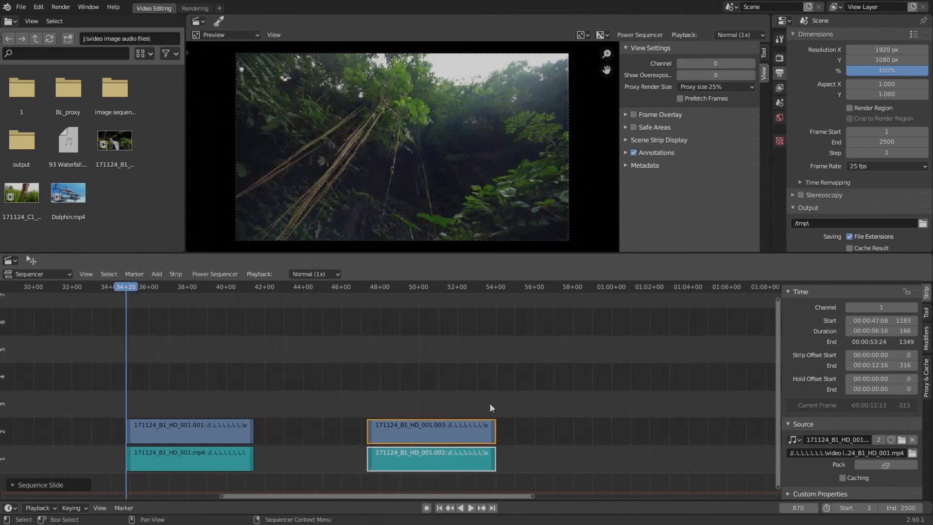
middle_click_drag(544, 395, 566, 392)
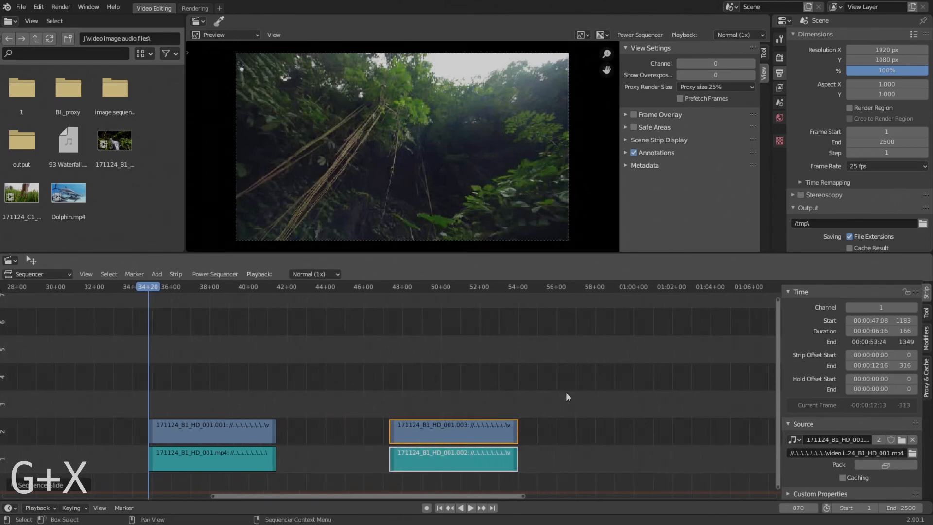
key("BackSpace")
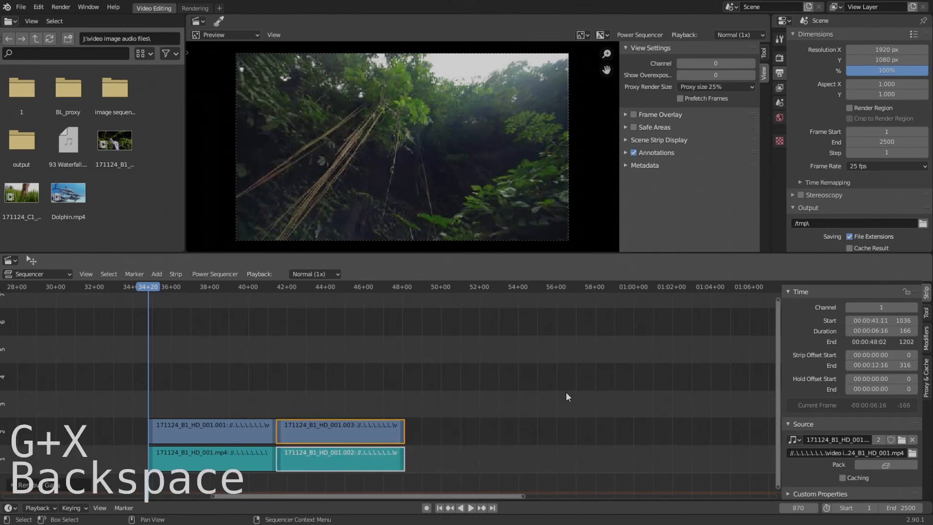
middle_click_drag(518, 394, 485, 385)
scroll(418, 393, "up", 1)
scroll(418, 393, "down", 2)
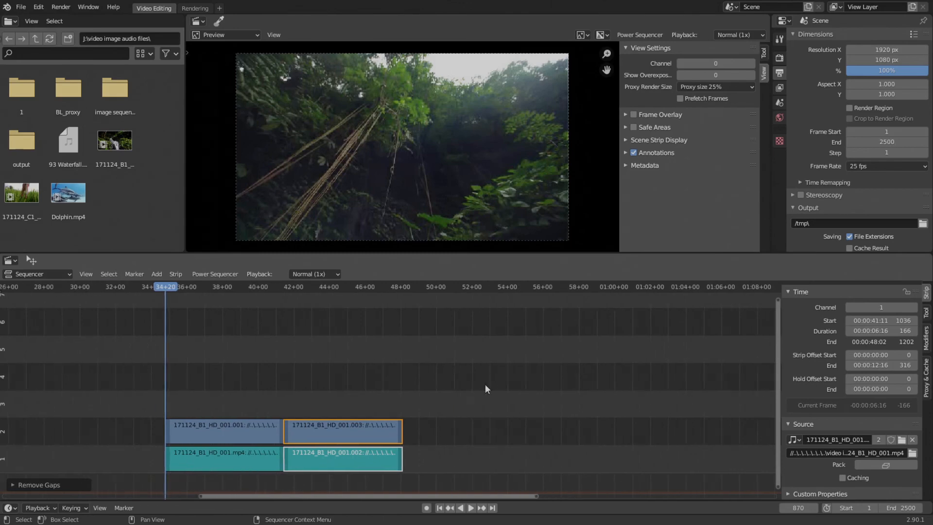
scroll(484, 384, "up", 3)
middle_click_drag(410, 371, 499, 360)
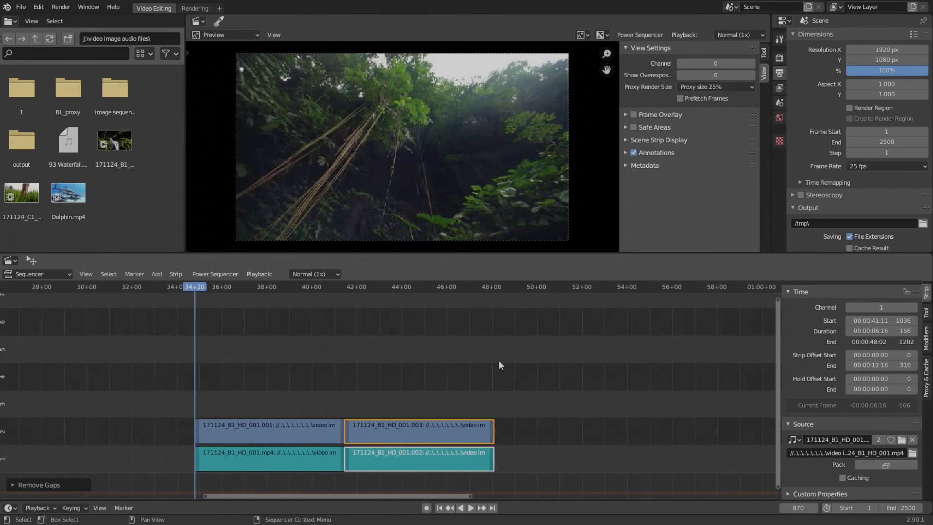
middle_click_drag(309, 384, 399, 362)
scroll(370, 383, "down", 4)
scroll(397, 363, "down", 3)
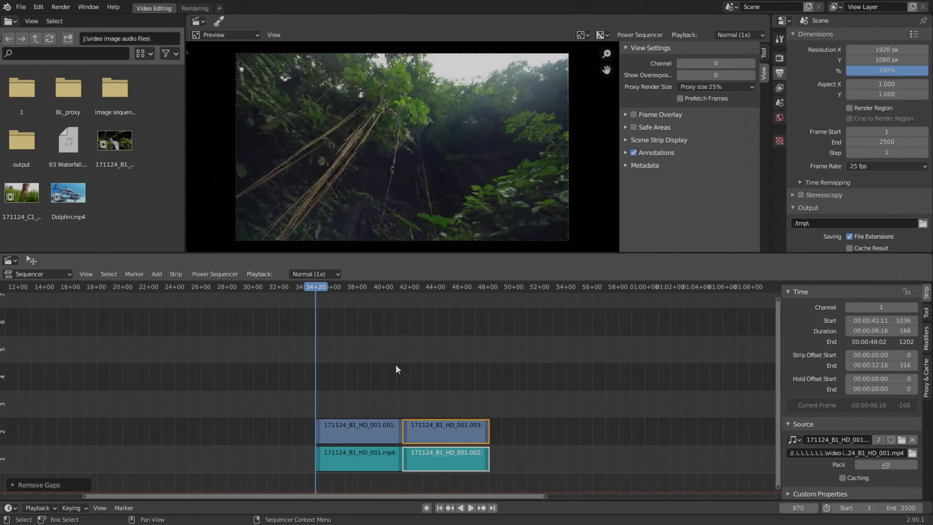
scroll(397, 371, "right", 3, "ctrl")
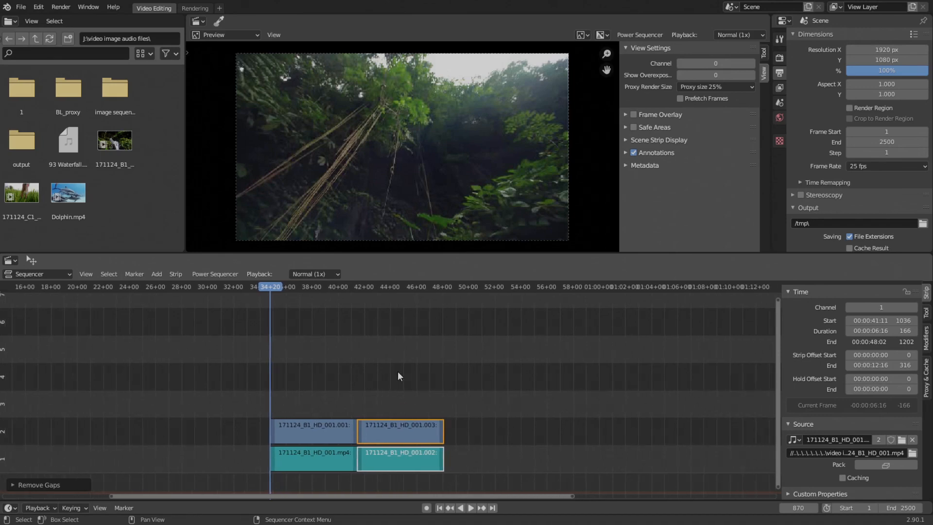